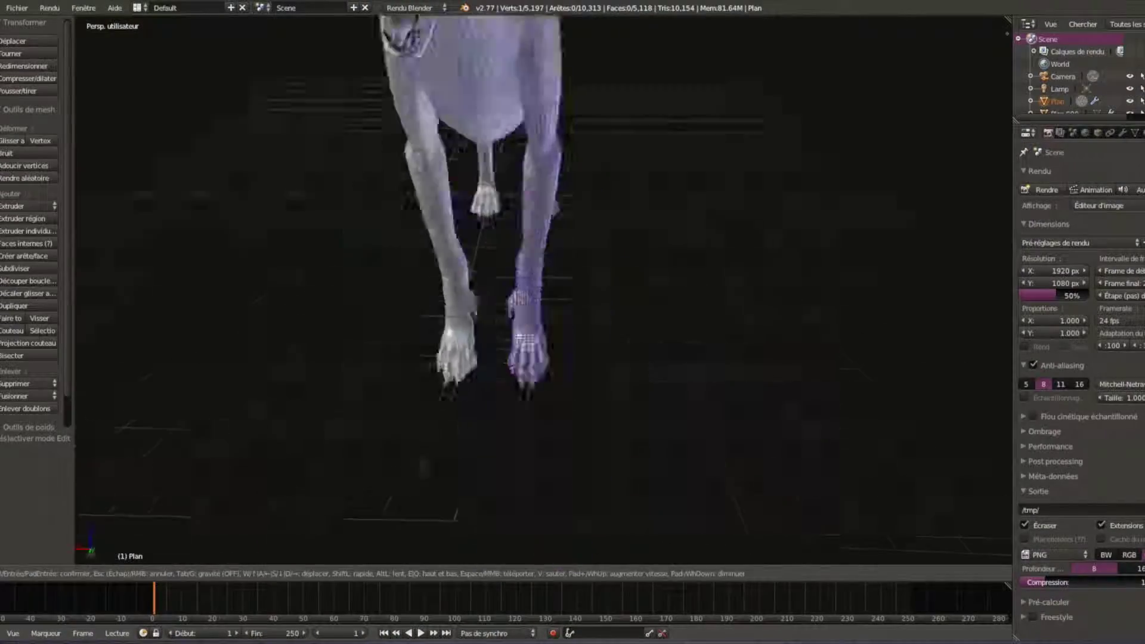
Circle-select the wolf's front paw vertices in the side orthographic view.
key("ctrl+KP_6")
key("c")
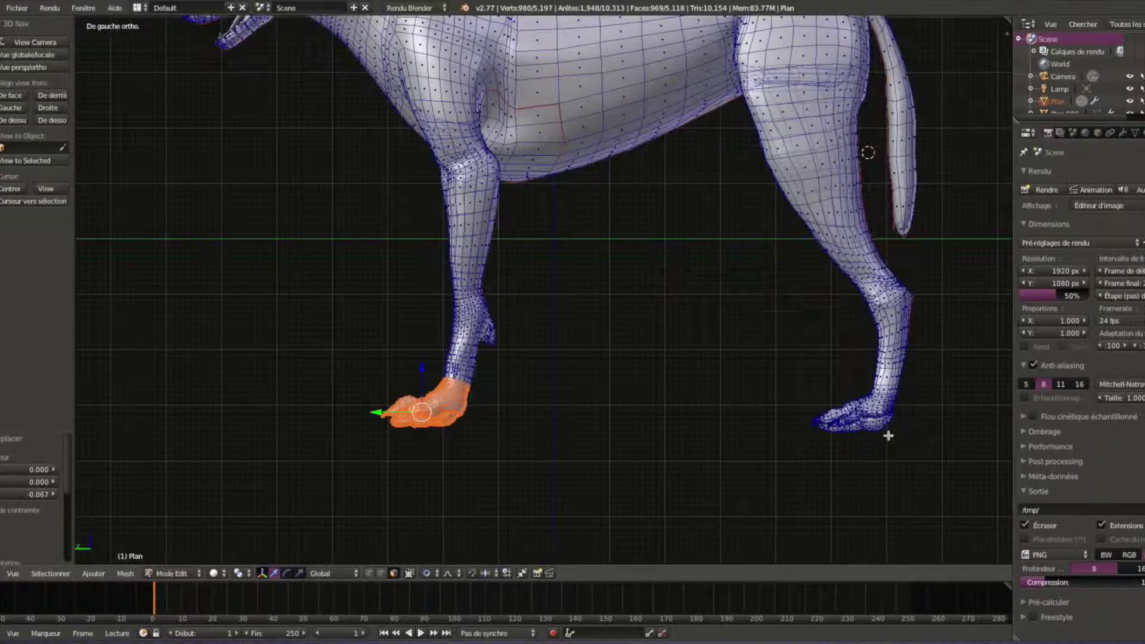
Select the wolf's lower legs and paws, then toggle from Edit Mode to Object Mode.
scroll(534, 331, "down", 1)
scroll(688, 405, "down", 2)
key("c")
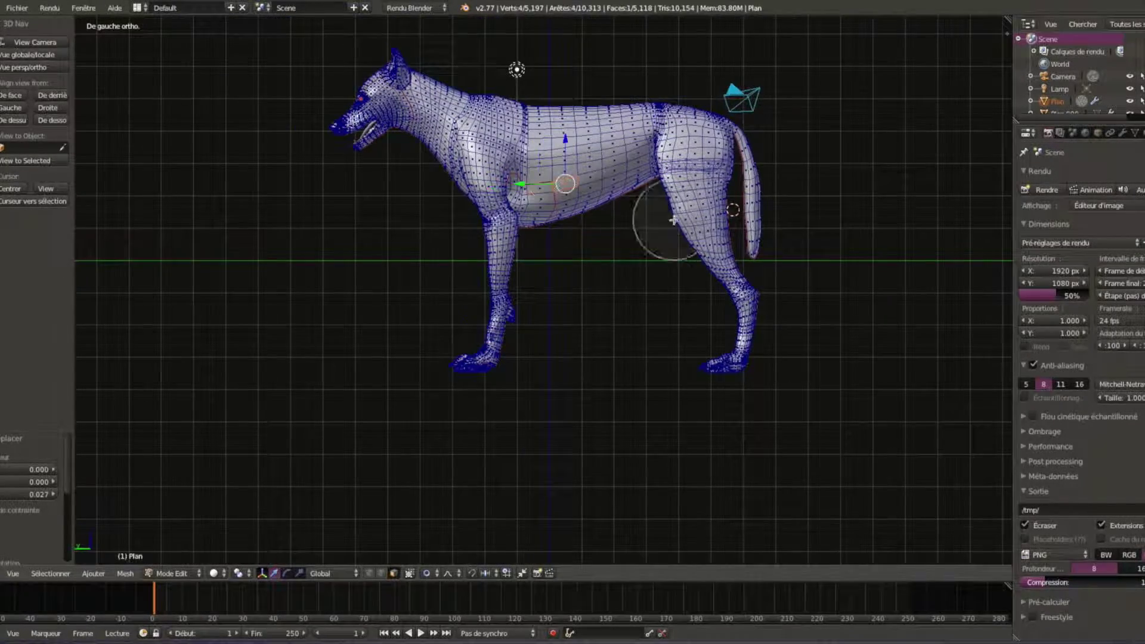
key("ctrl+z")
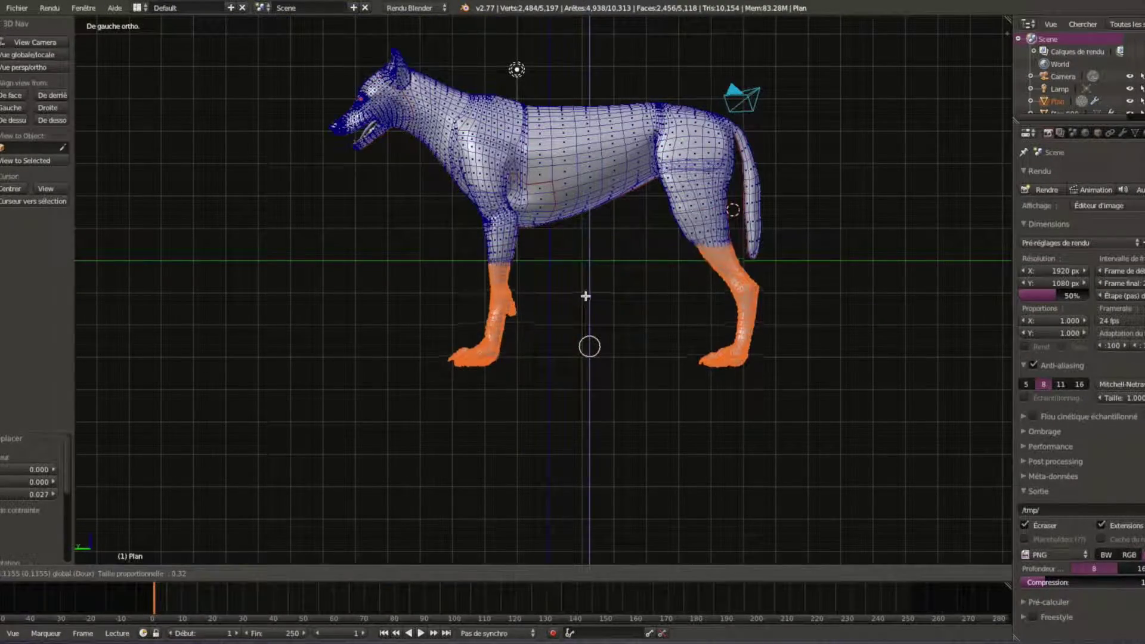
key("Tab")
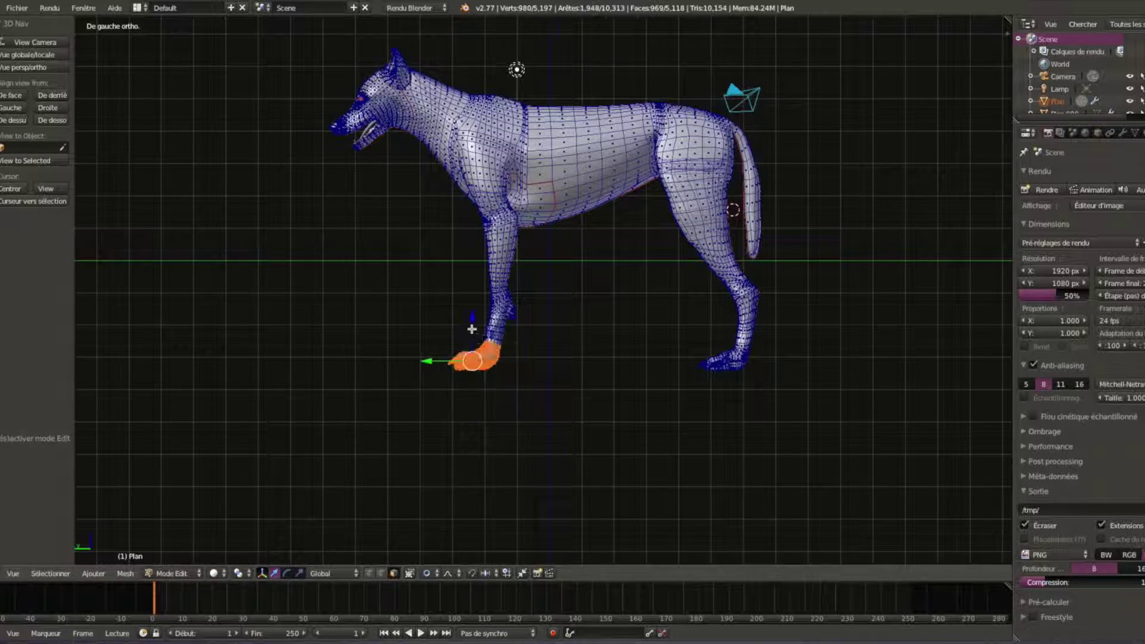
key("shift+a")
left_click(185, 545)
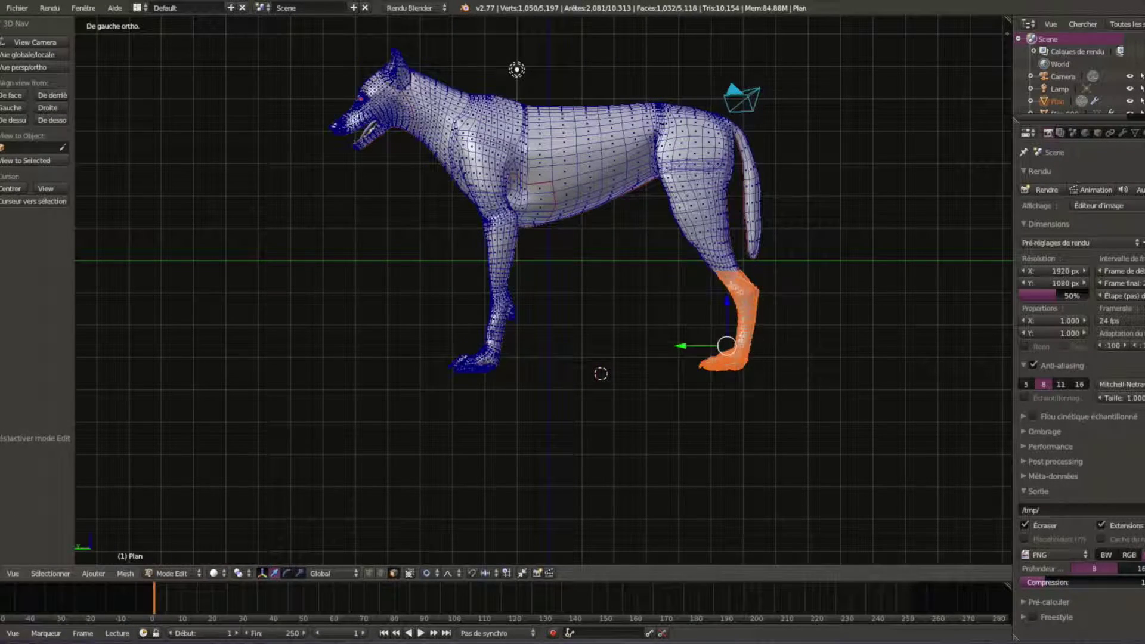
left_click(173, 559)
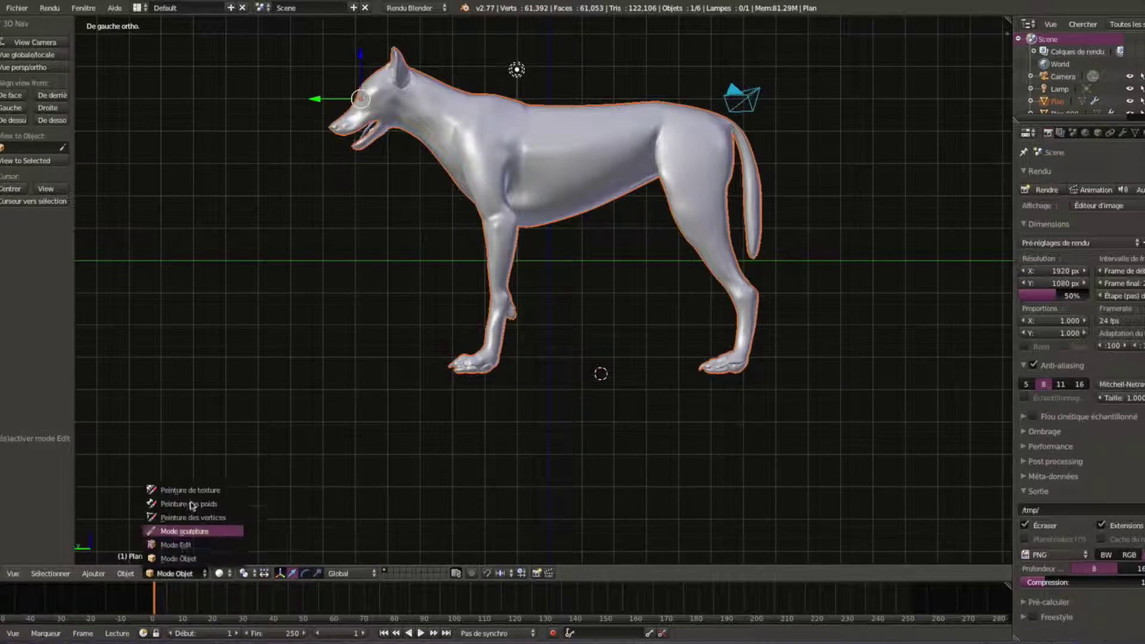
Start moving the foot, cancel it, and reselect a different part of the wolf in Edit Mode.
key("Tab")
key("g")
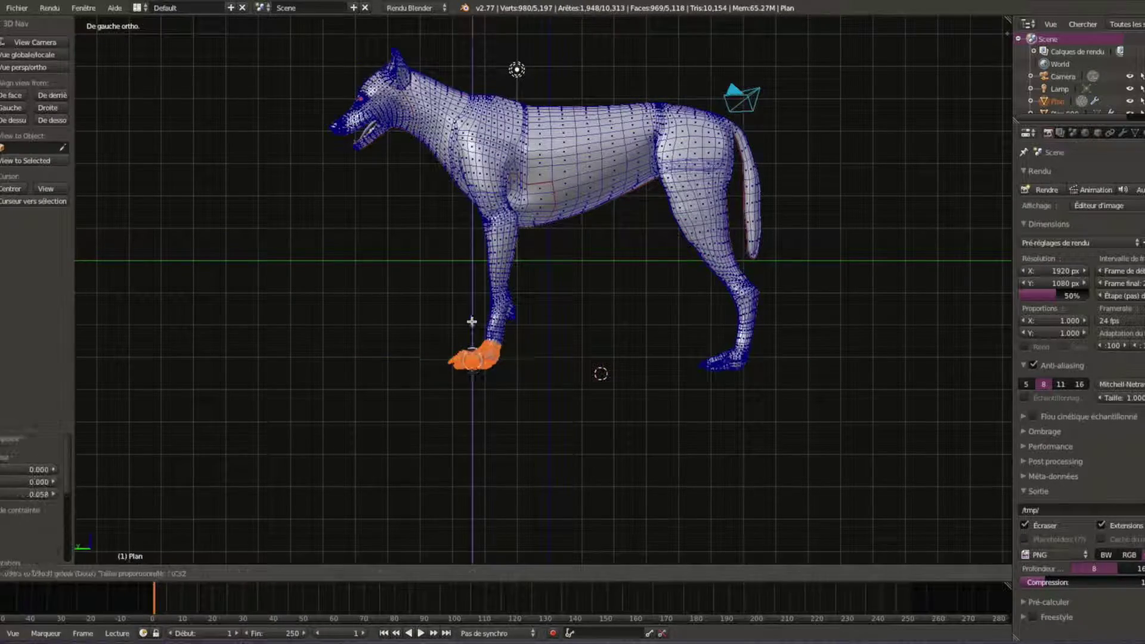
key("Escape")
key("Tab")
scroll(552, 289, "up", 5)
key("Tab")
right_click(408, 158)
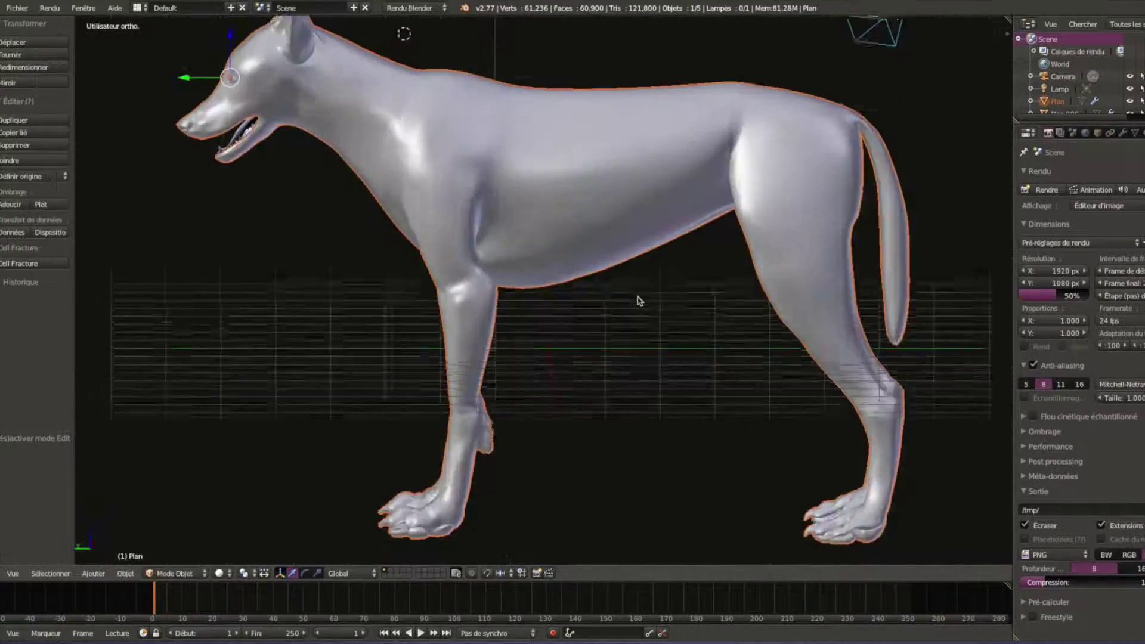
Save the wolf file as Wolf_mirroir.blend.
key("ctrl+s")
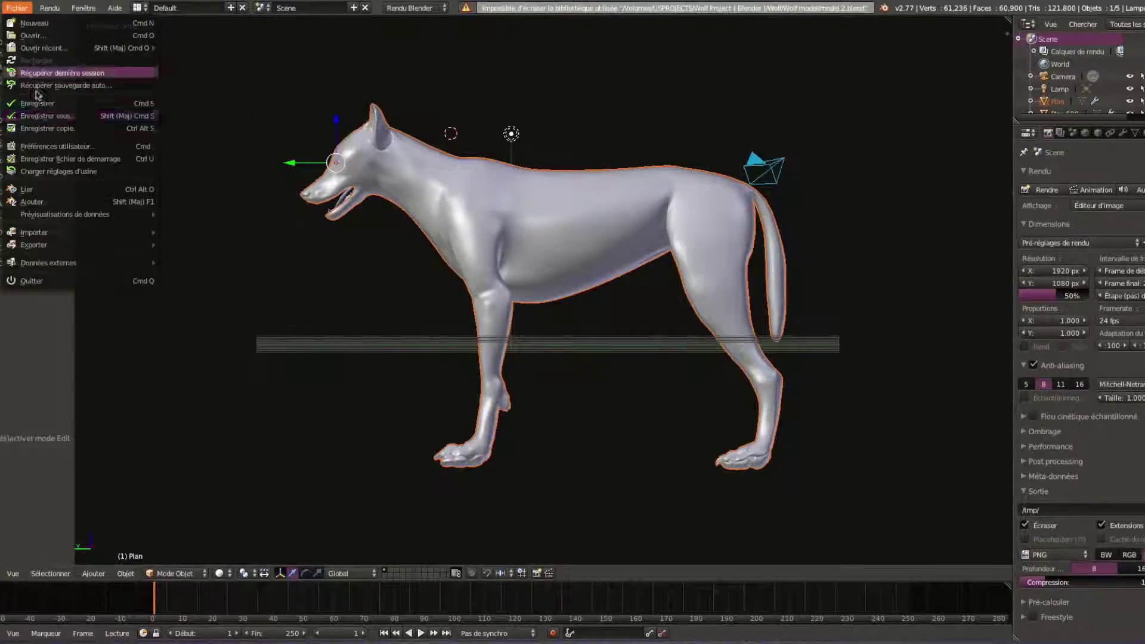
key("Return")
key("ctrl+shift+s")
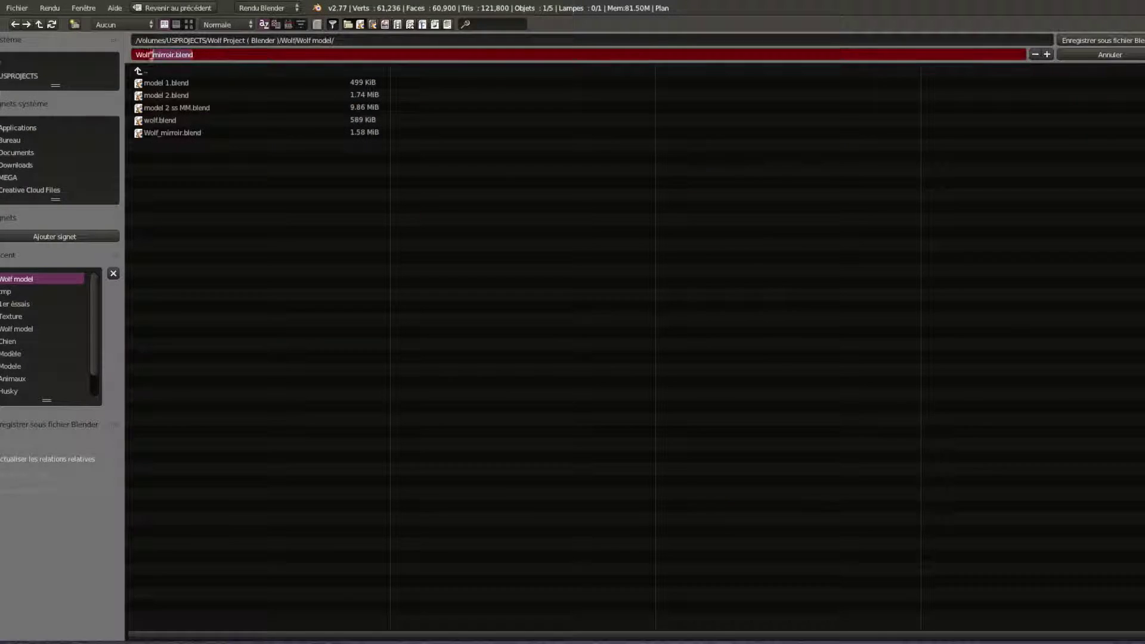
key("Return")
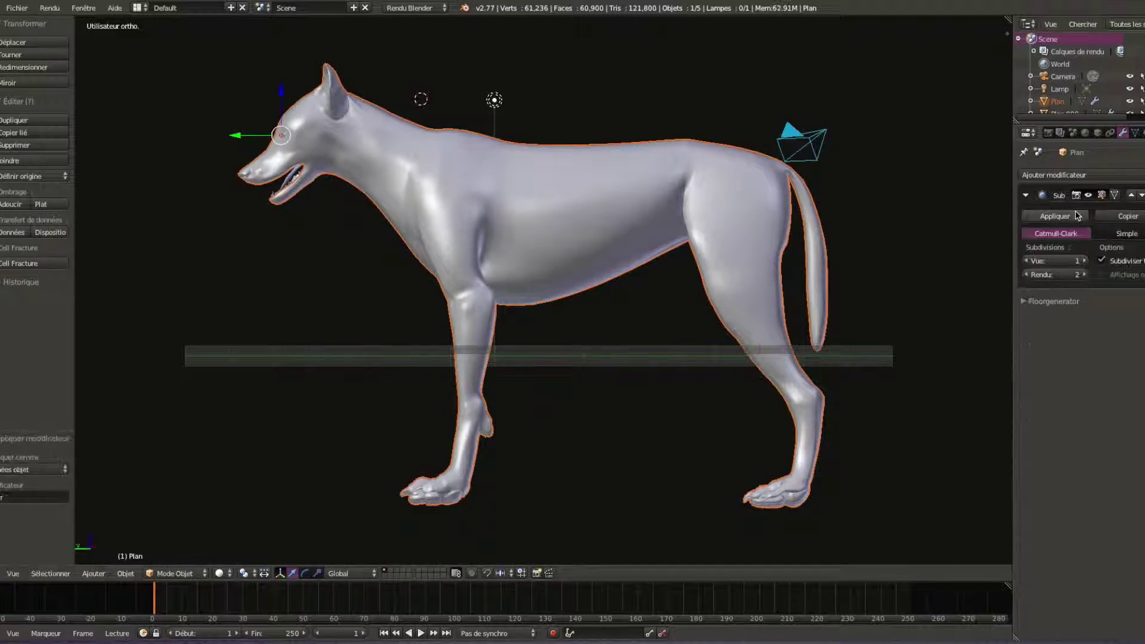
Enter Edit Mode on the wolf and switch to the Compositing screen layout.
scroll(687, 198, "up", 1)
key("Tab")
middle_click_drag(283, 481, 781, 331)
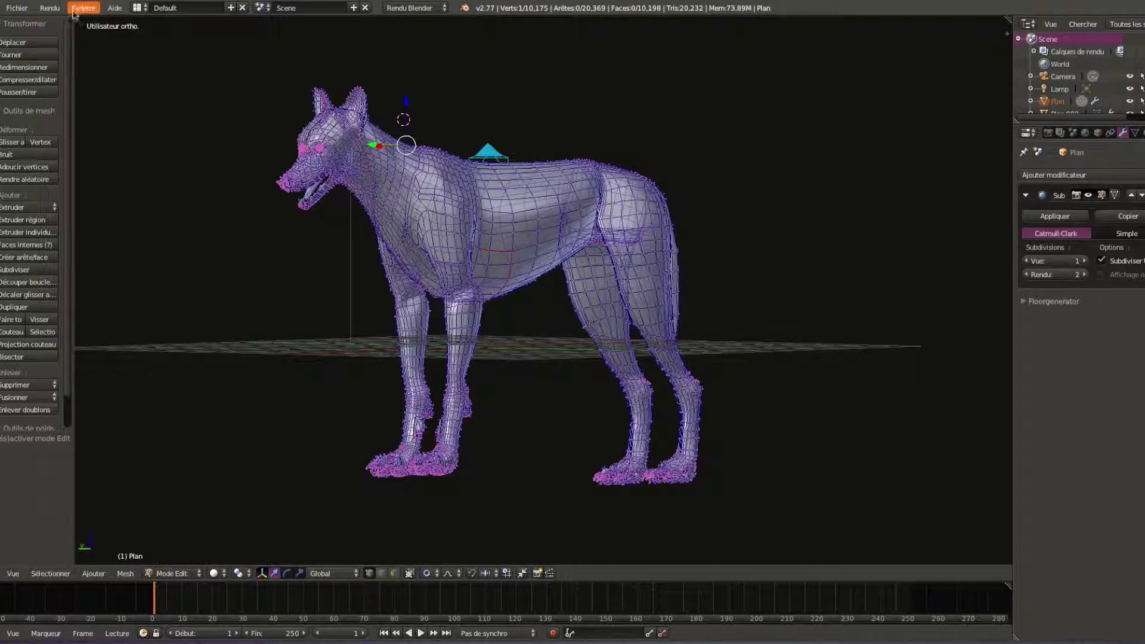
left_click(140, 7)
left_click(179, 70)
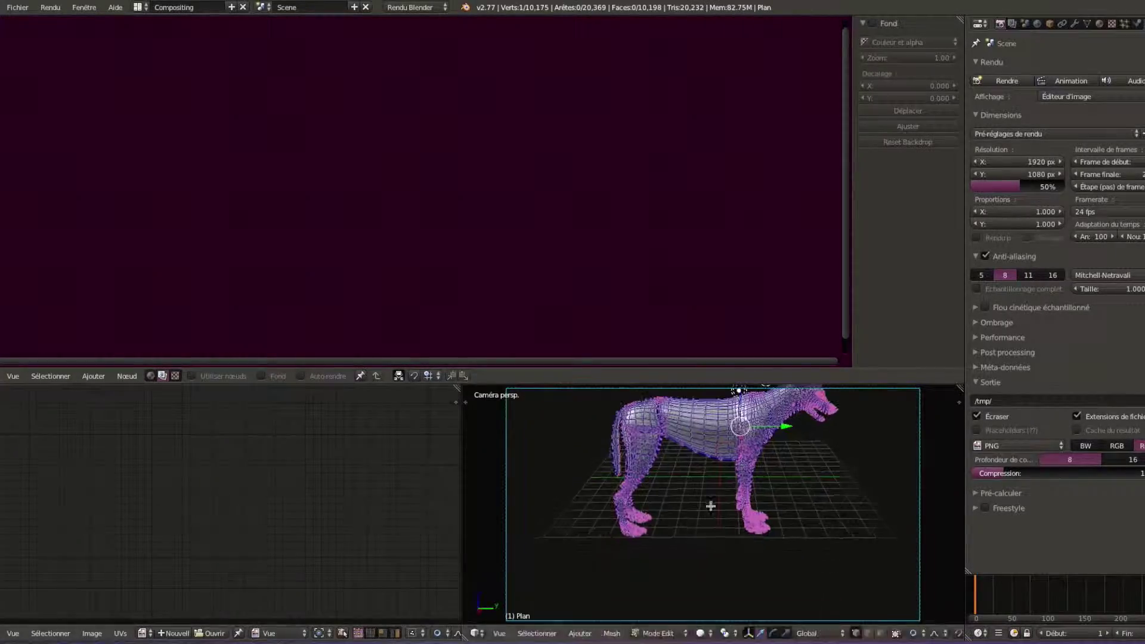
Fly the view to the wolf's head and mark the selected edges as a UV seam.
scroll(308, 509, "up", 2)
key("shift+f")
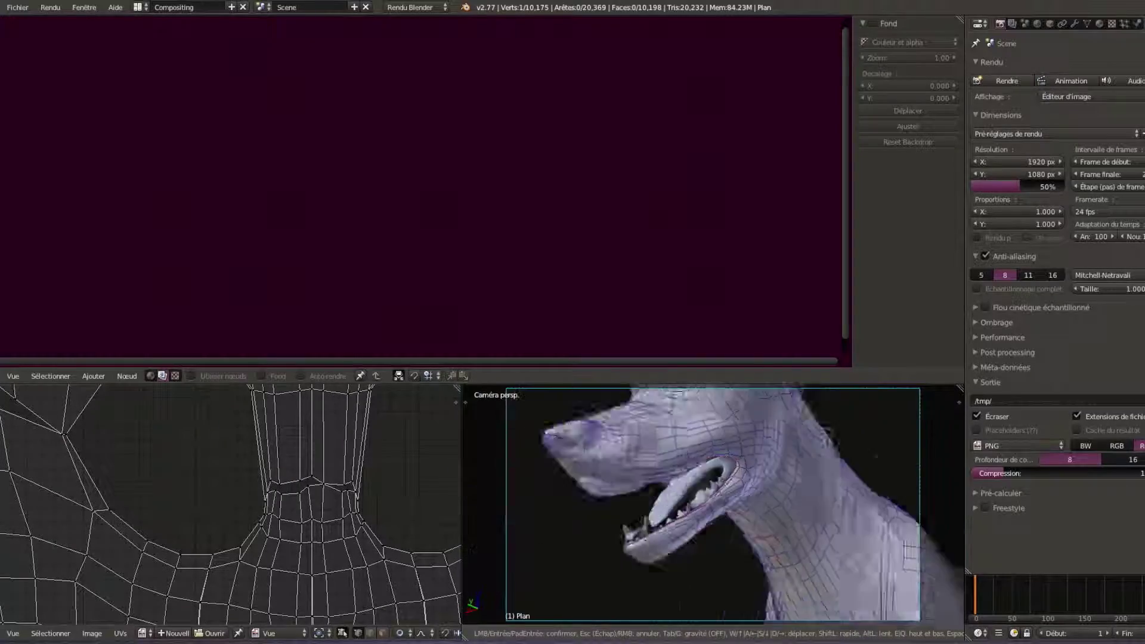
key("Return")
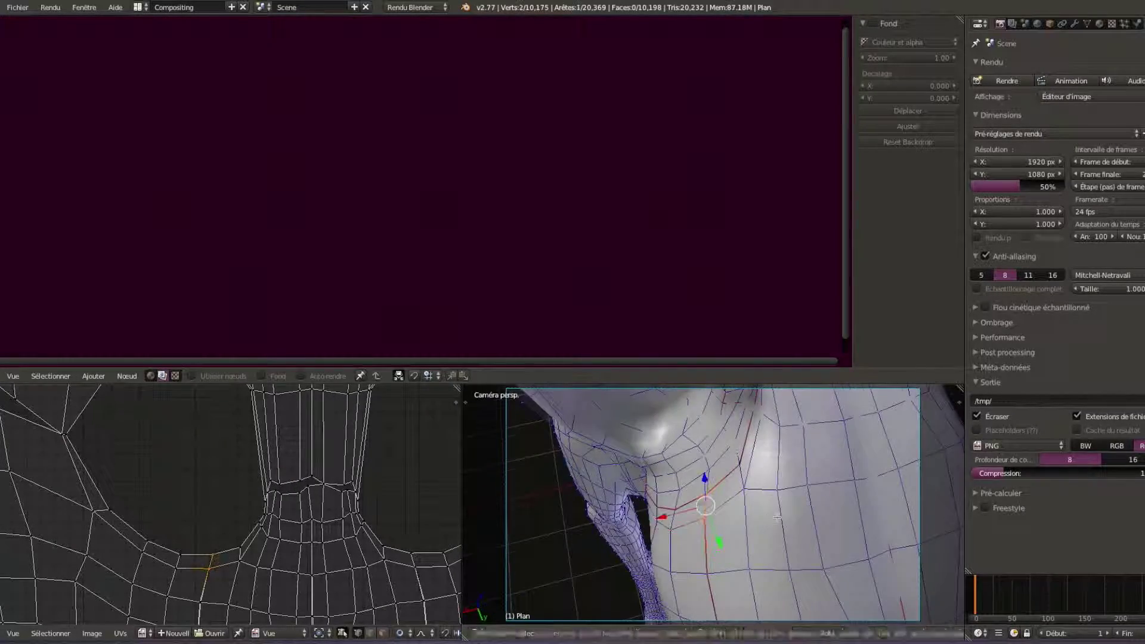
key("t")
left_click(510, 524)
Select the seam-bounded region with L and unwrap it into UV islands.
key("l")
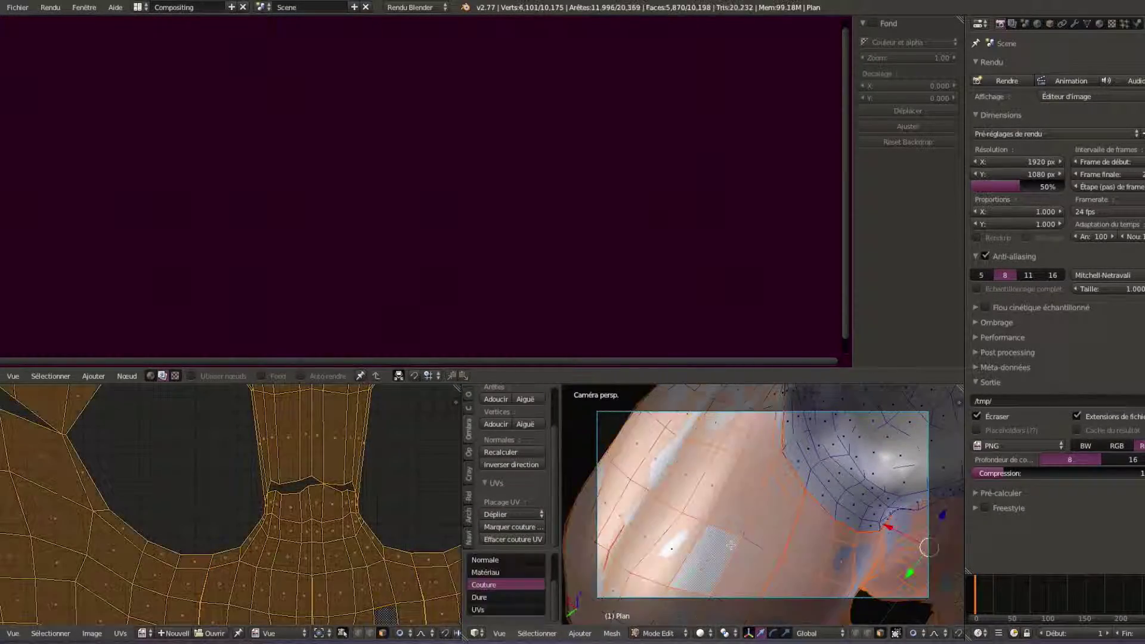
key("shift+f")
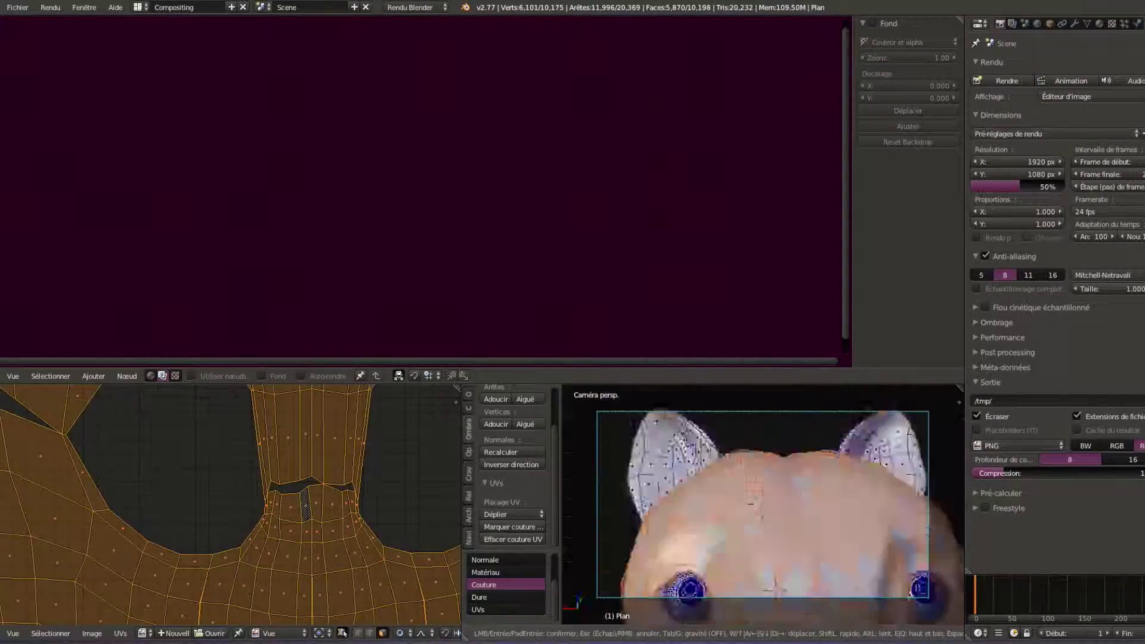
key("Return")
scroll(179, 507, "down", 4)
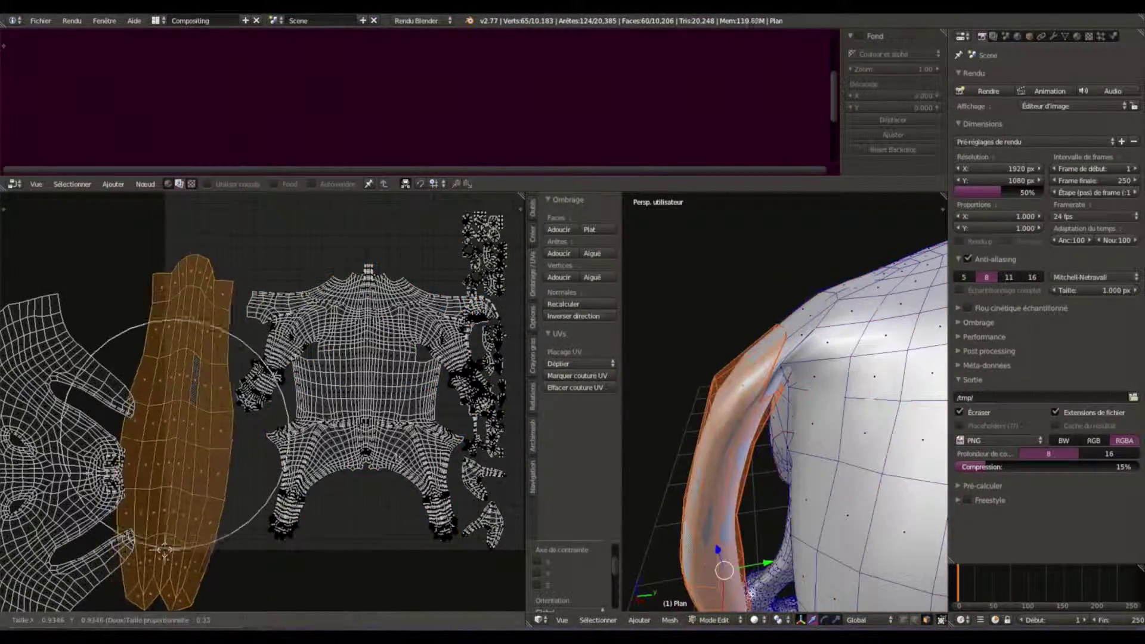
Scale the wolf's body UV island down to fit the checker texture.
key("Return")
key("g")
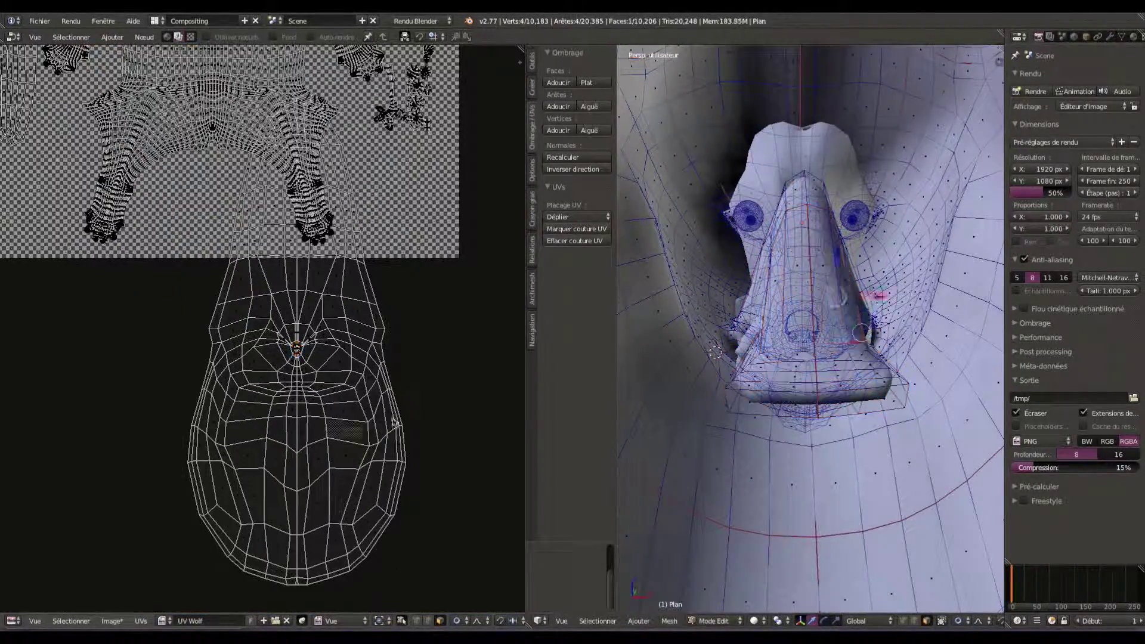
key("shift+f")
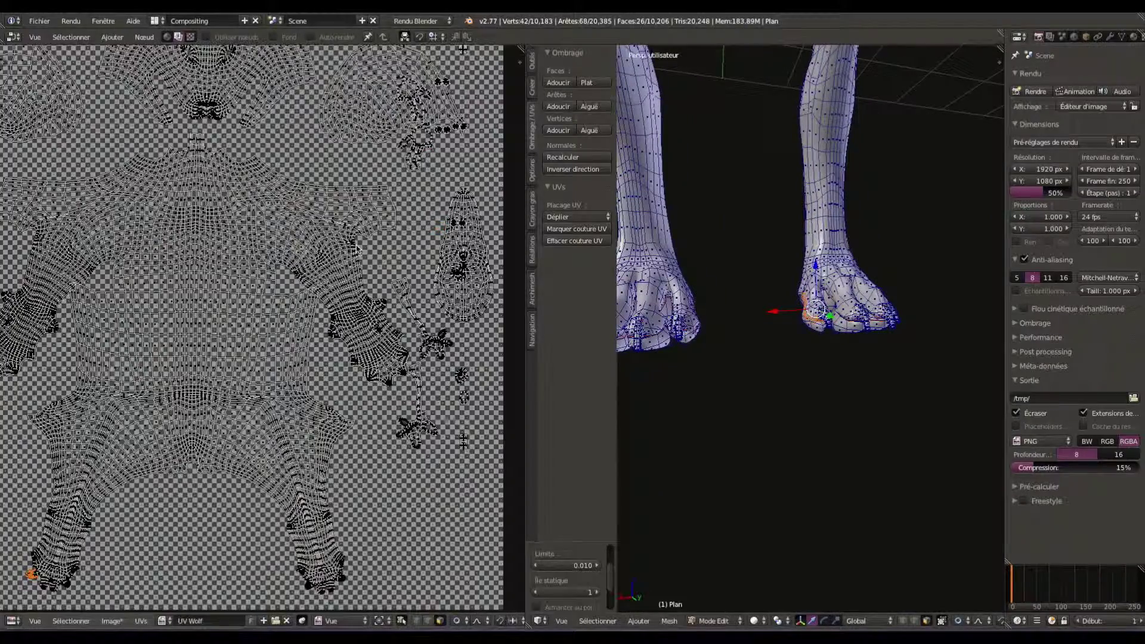
Select the linked toe and claw pieces and shrink their UV islands.
key("l")
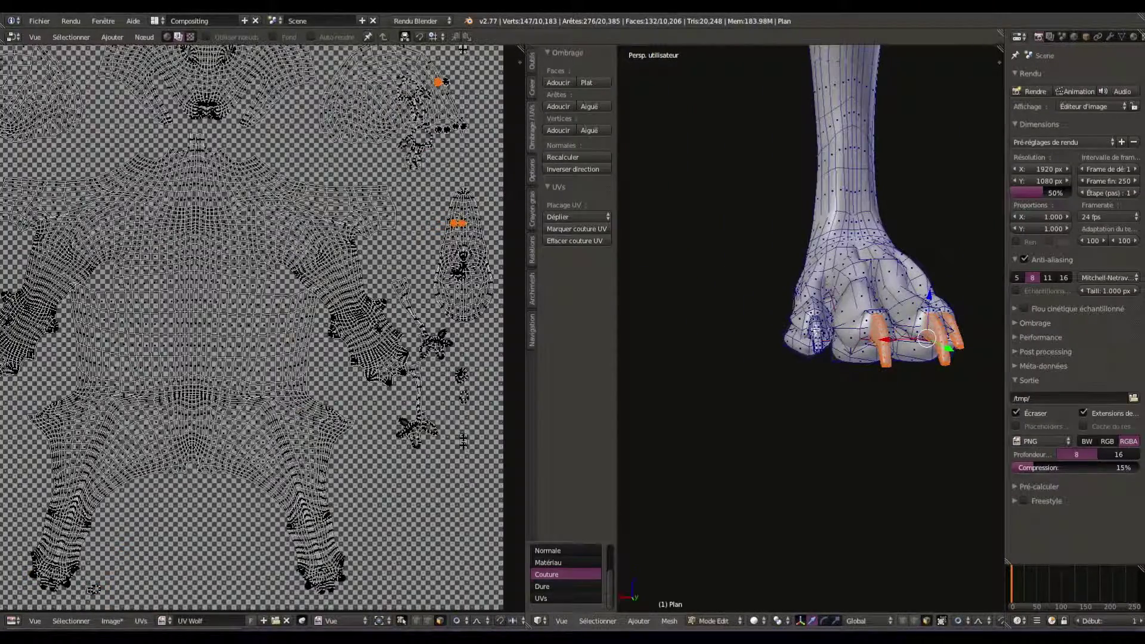
key("l")
key("Home")
key("s")
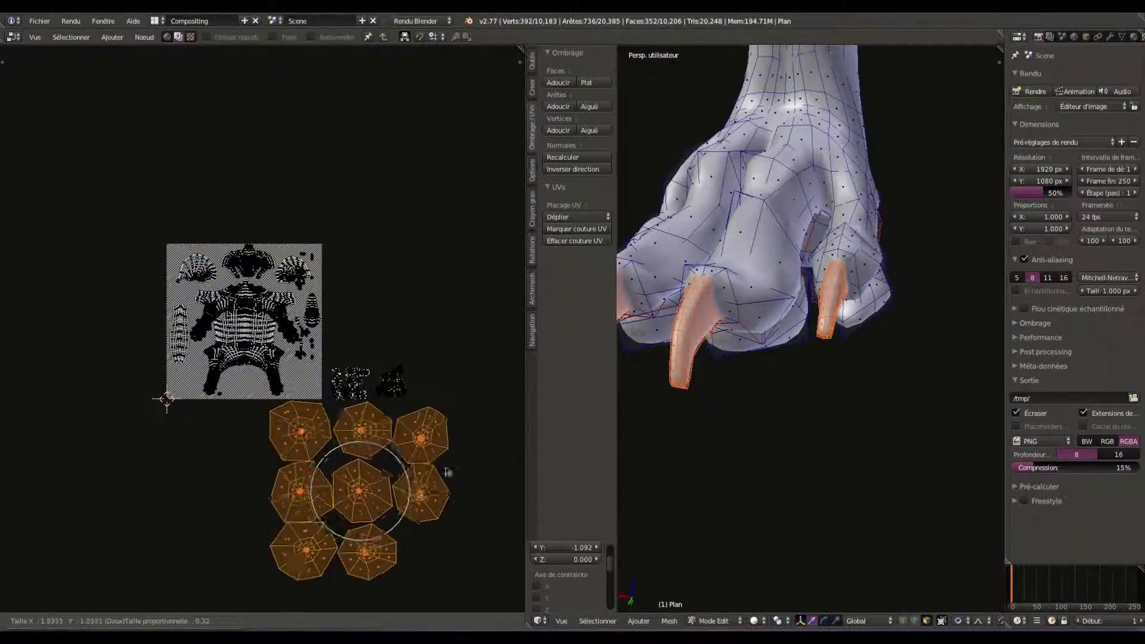
left_click(375, 344)
Select the claws on the other paw, unwrap them and scale the new islands.
mouse_move(980, 298)
middle_mouse_down()
mouse_move(796, 254)
mouse_move(887, 315)
middle_mouse_up()
key("l")
key("u")
key("s")
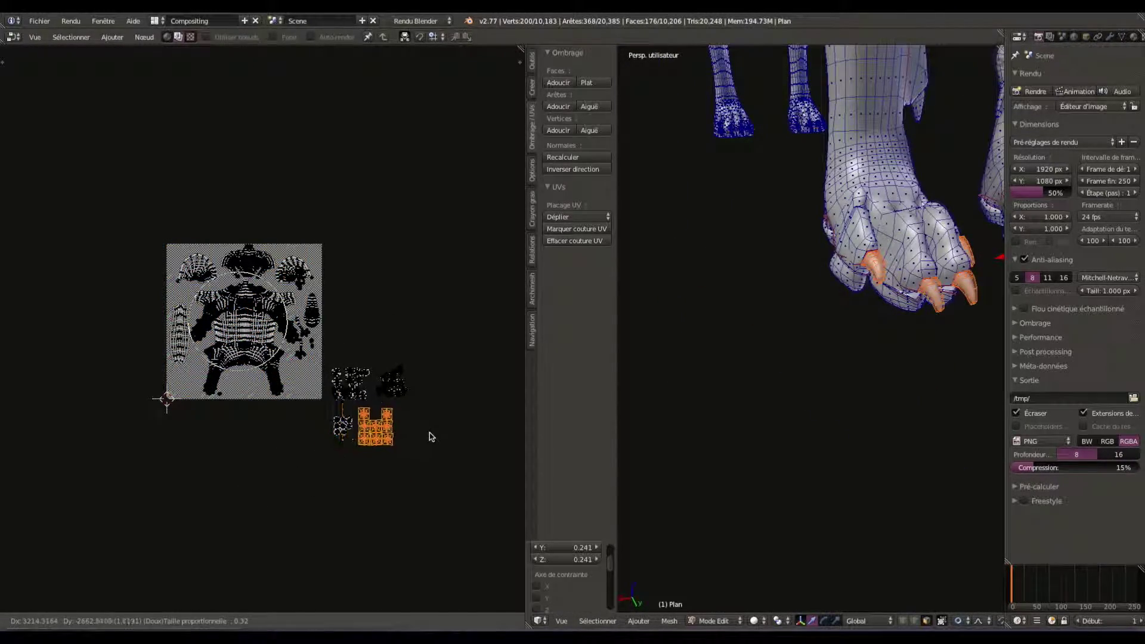
middle_click_drag(806, 344, 891, 292)
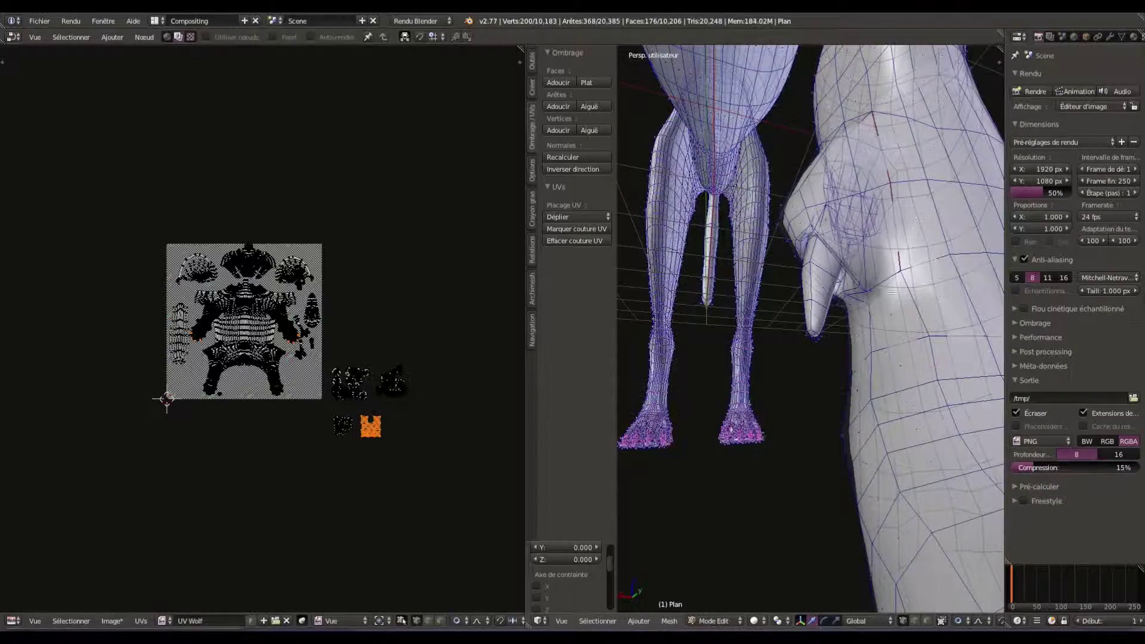
Select the dewclaw's linked piece and scale its UV islands down.
key("KP_Decimal")
right_click(749, 289, "shift")
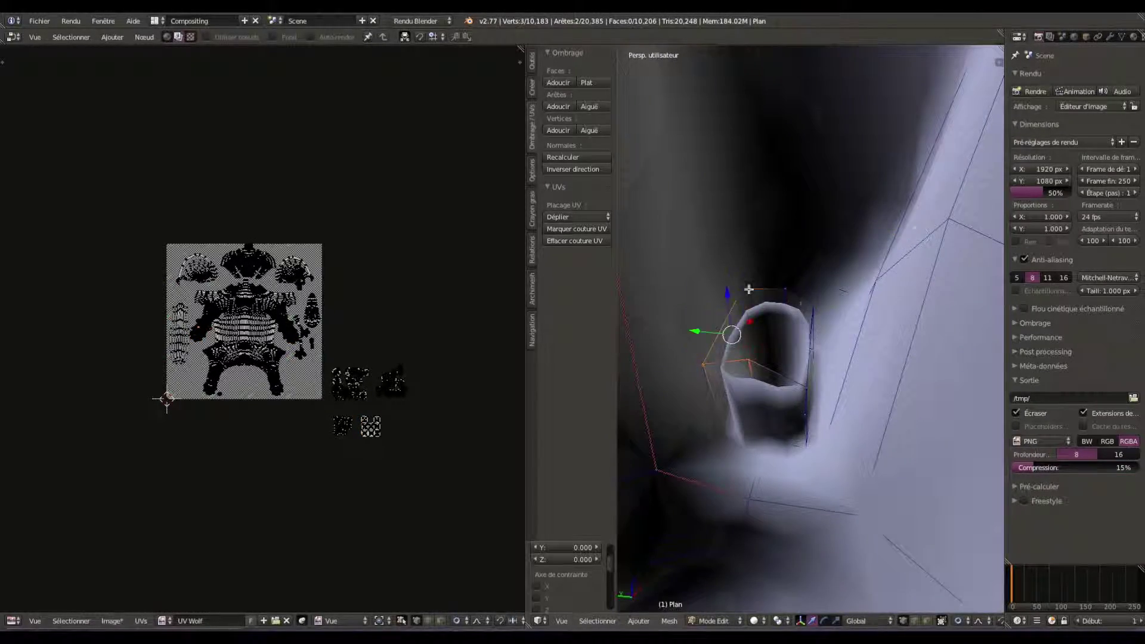
right_click(806, 394, "alt")
middle_click_drag(807, 394, 770, 290)
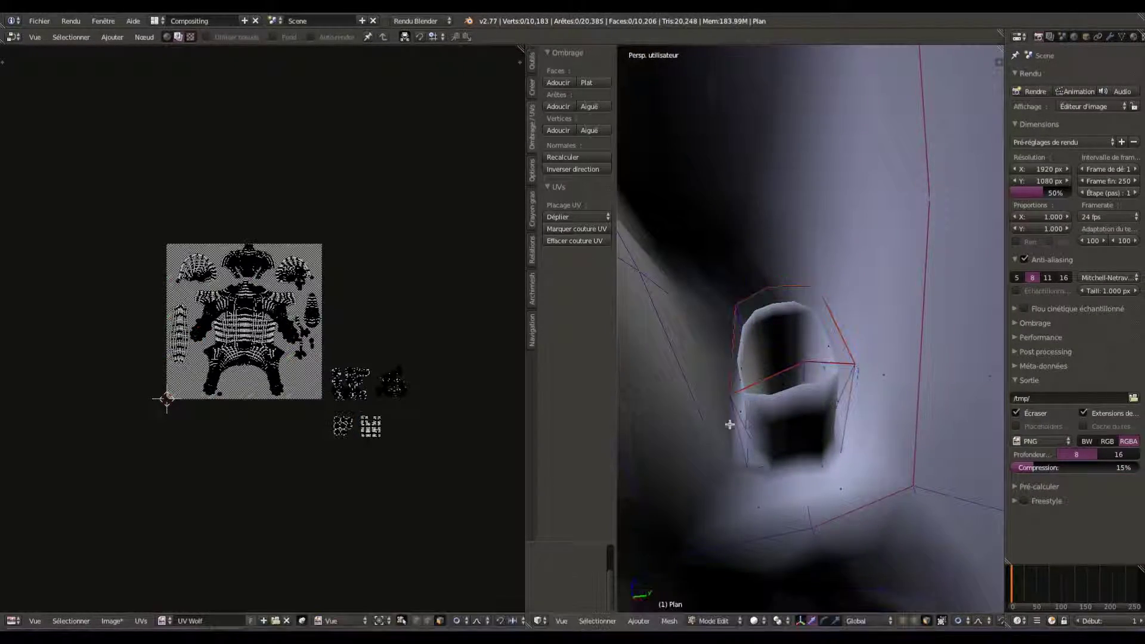
scroll(729, 424, "down", 5)
key("l")
left_click(167, 398)
Shrink, rotate and move the foot piece's UV islands into the texture's lower right.
scroll(239, 298, "up", 3)
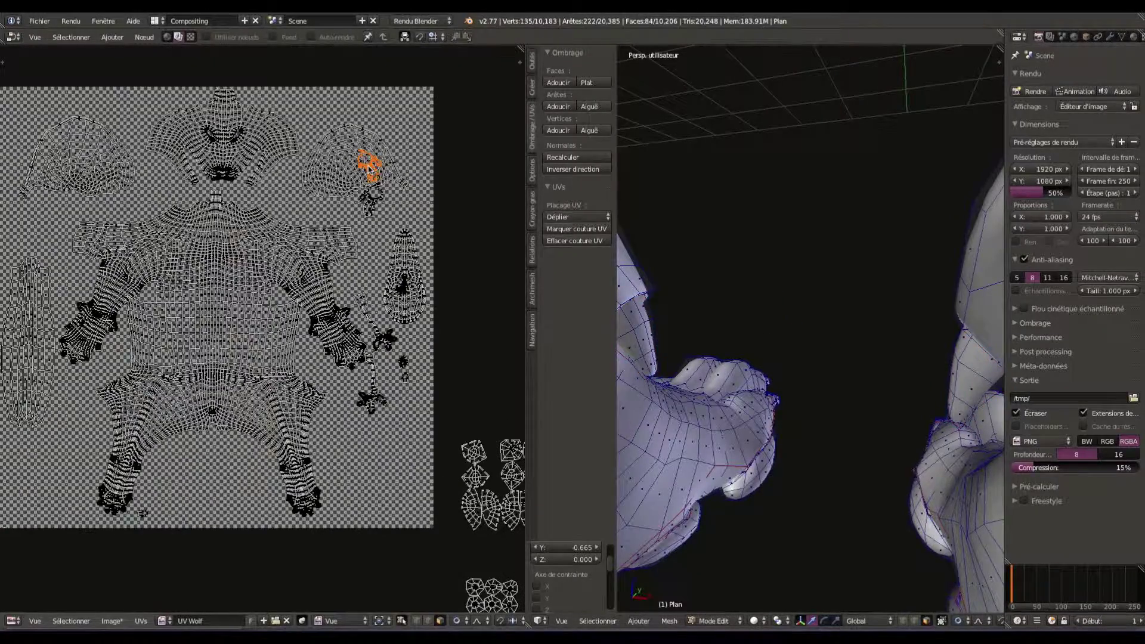
key("ctrl+l")
left_click(320, 351)
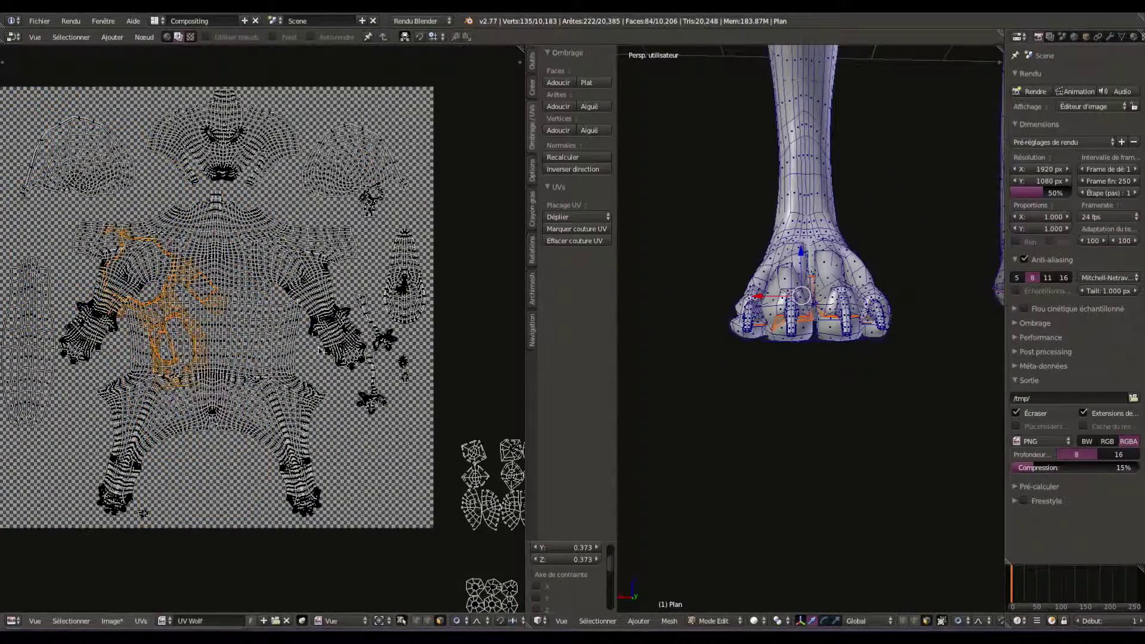
left_click(368, 544)
middle_click_drag(368, 543, 415, 544)
key("r")
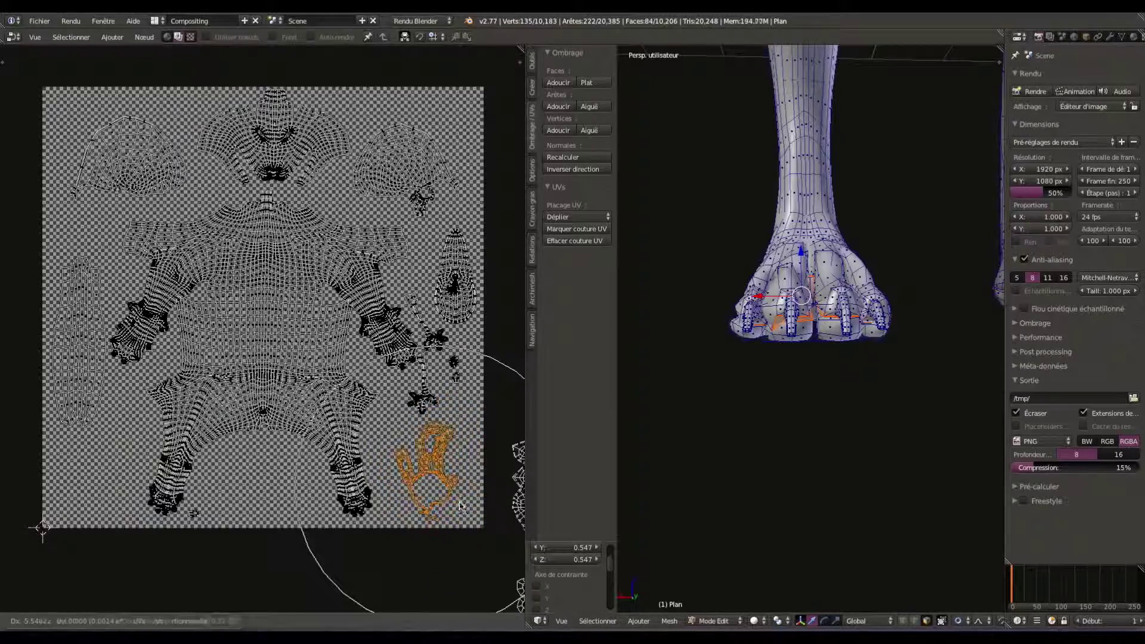
left_click(431, 205)
key("s")
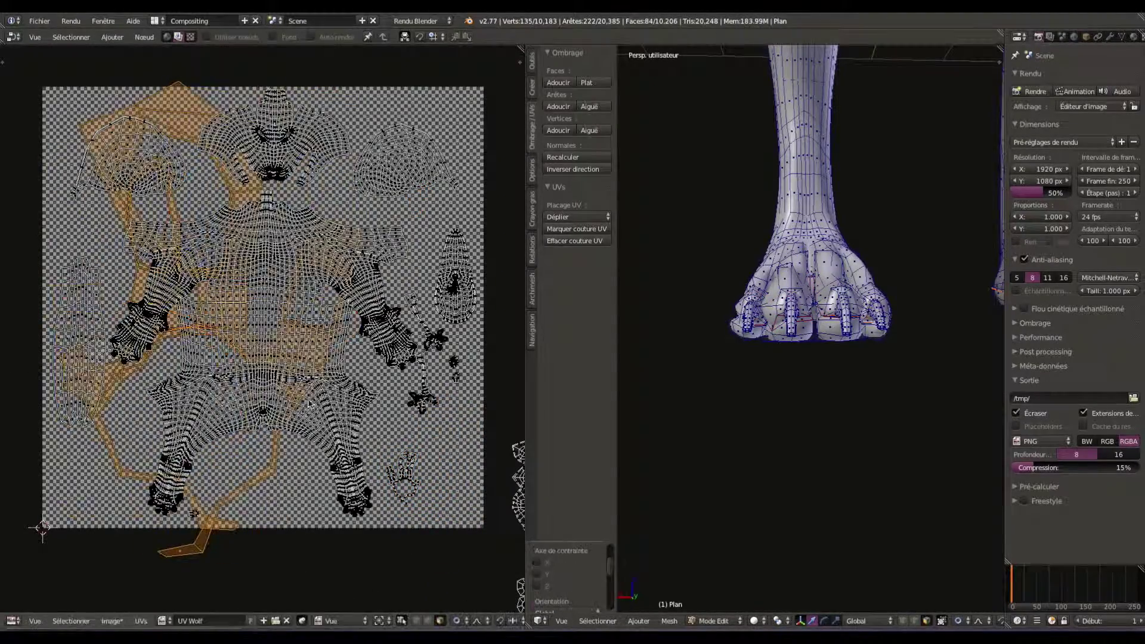
left_click(229, 477)
right_click(299, 326)
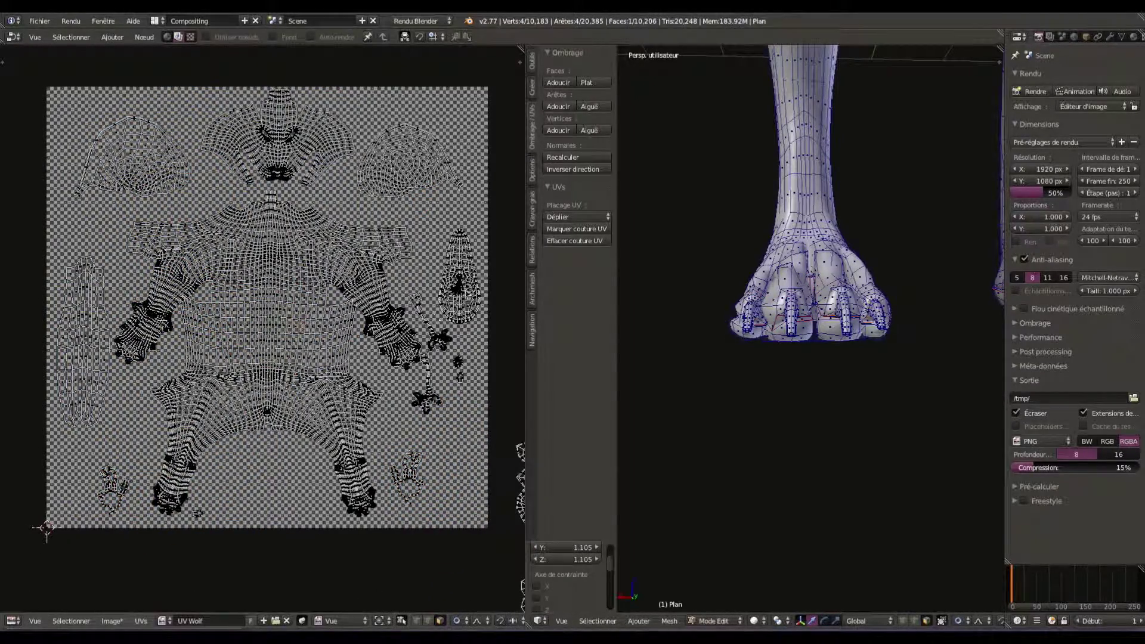
left_click(193, 308)
right_click(457, 361)
Unwrap the faces around the wolf's eye and scale the eye island down.
key("shift+f")
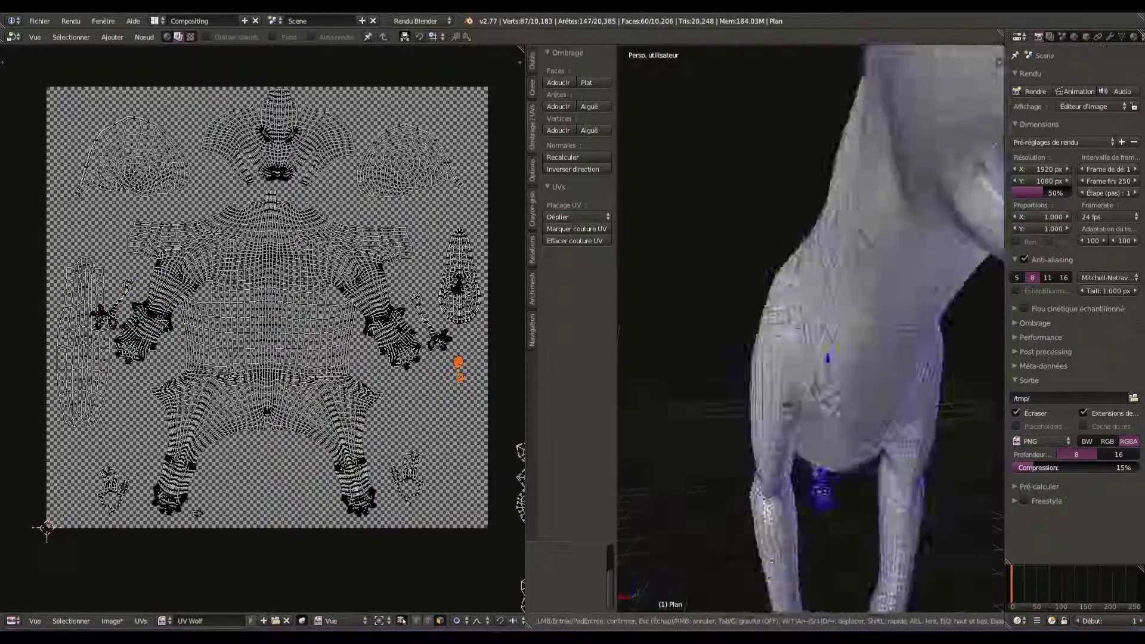
key("Return")
key("u")
key("Return")
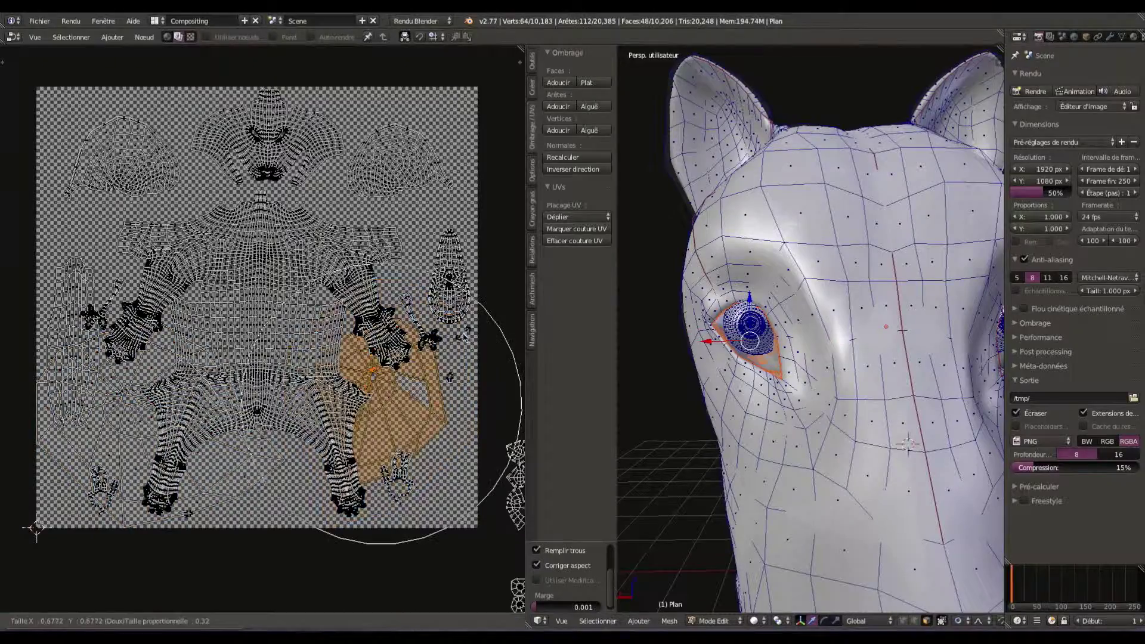
left_click(360, 87)
key("ctrl+z")
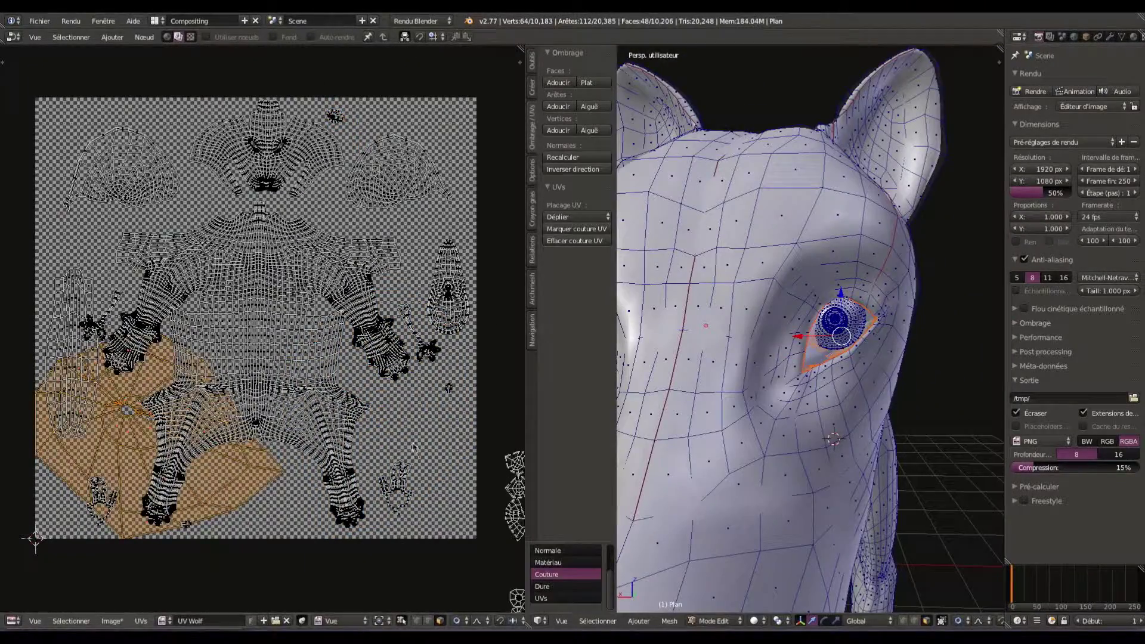
key("s")
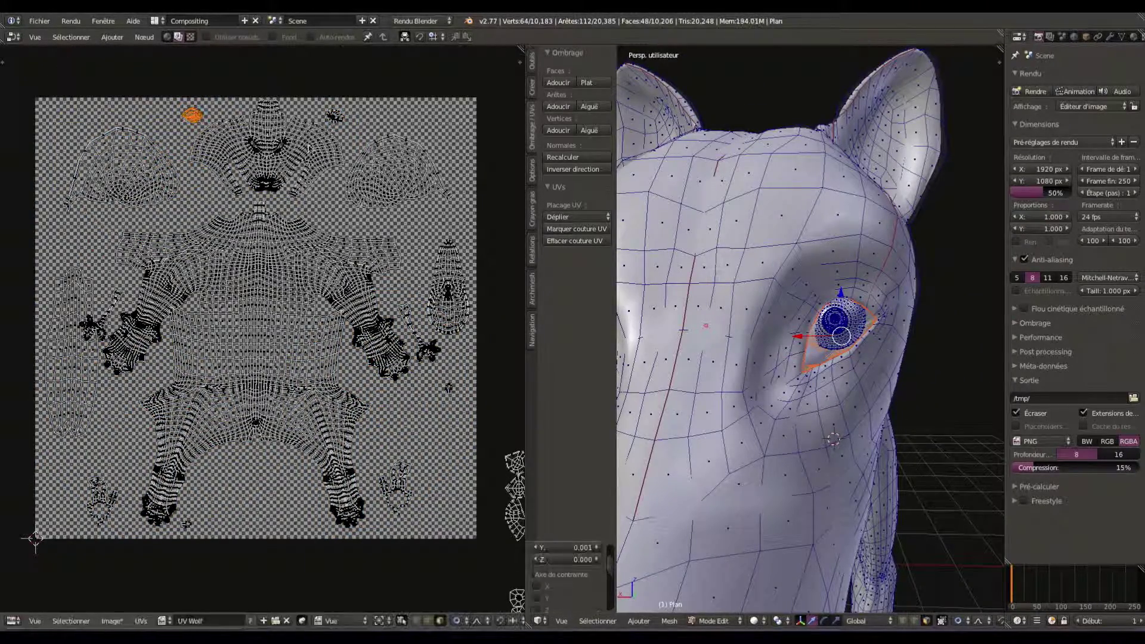
key("ctrl+z")
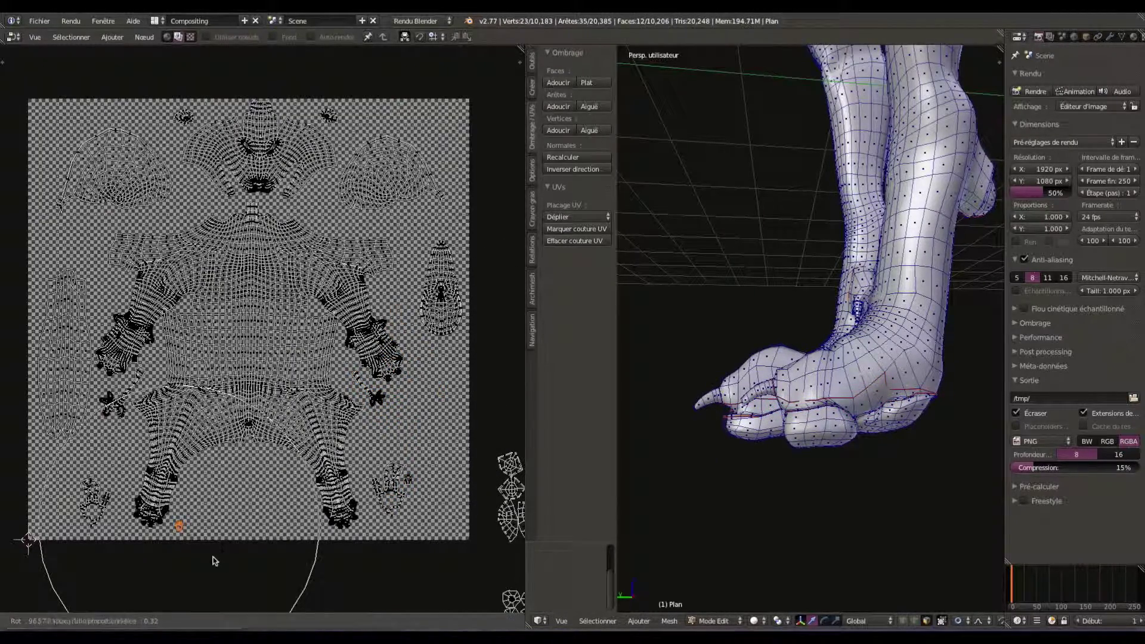
Select the small UV island near the texture's bottom and confirm its scaling.
middle_click_drag(498, 414, 331, 414)
key("l")
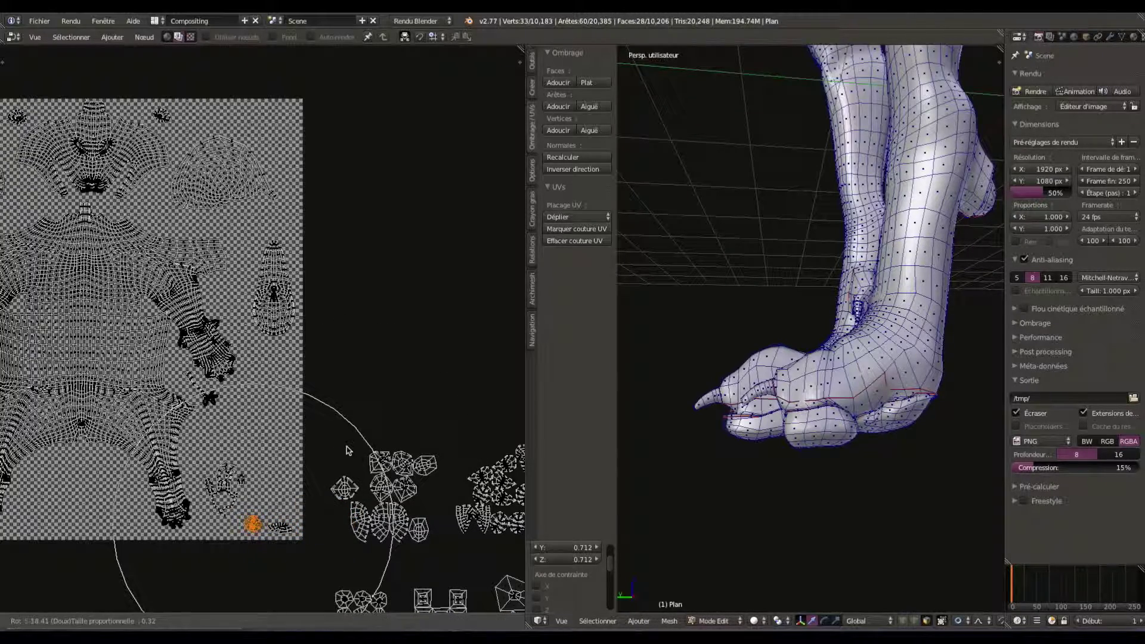
key("ctrl+z")
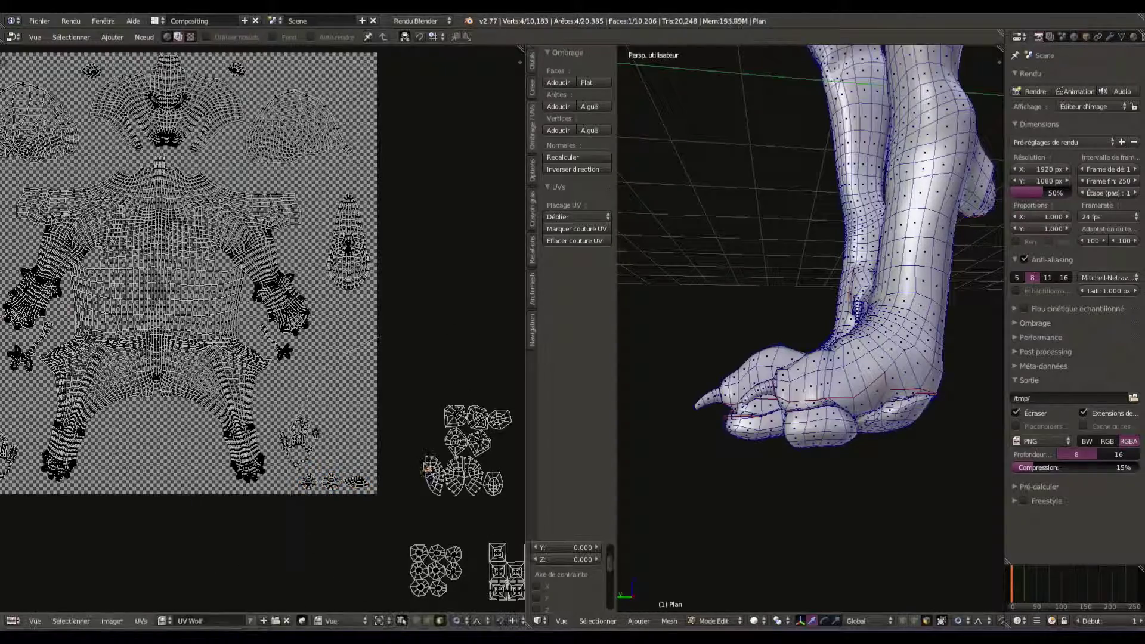
key("Return")
Orbit under the foot, select the pad island with L, and scale it.
middle_click_drag(775, 358, 855, 390)
key("l")
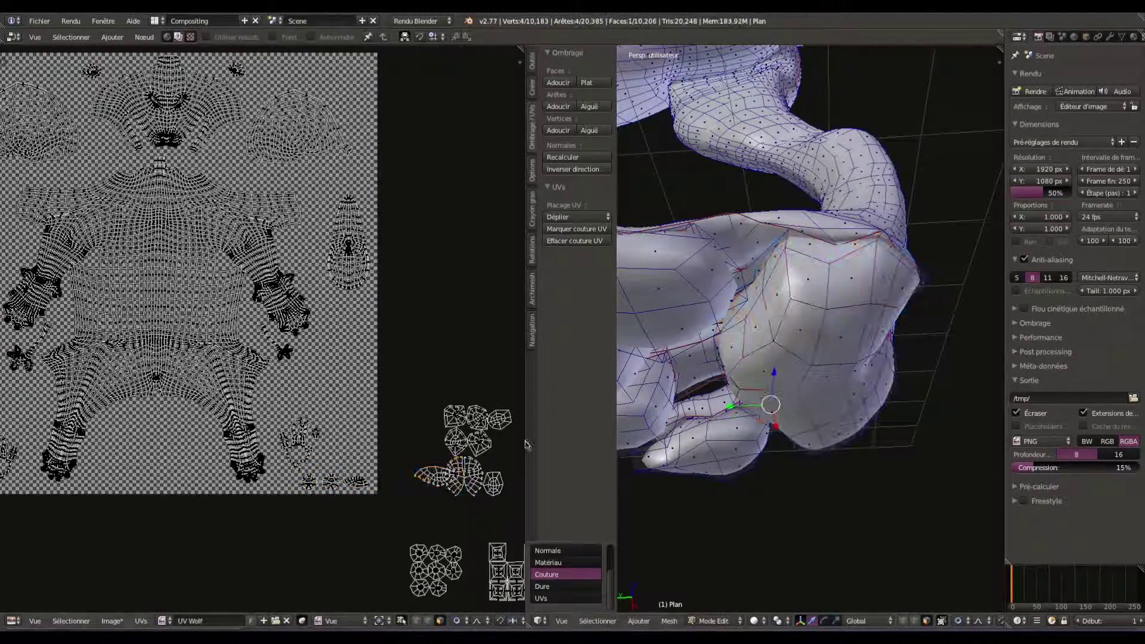
middle_click_drag(804, 328, 805, 238)
key("w")
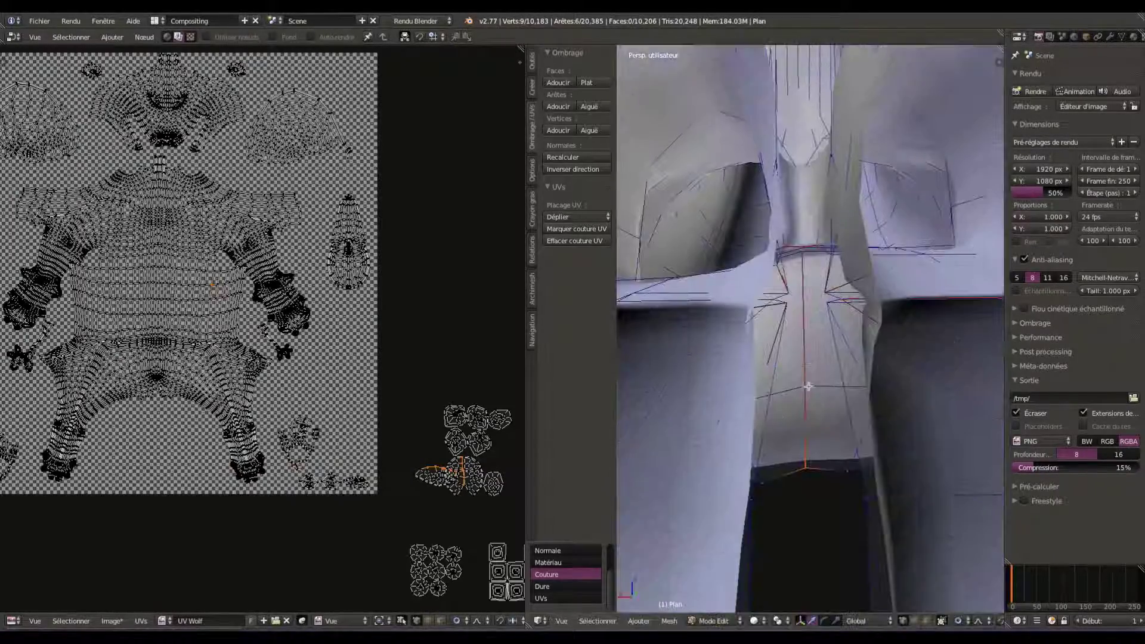
left_click(898, 445)
key("shift+f")
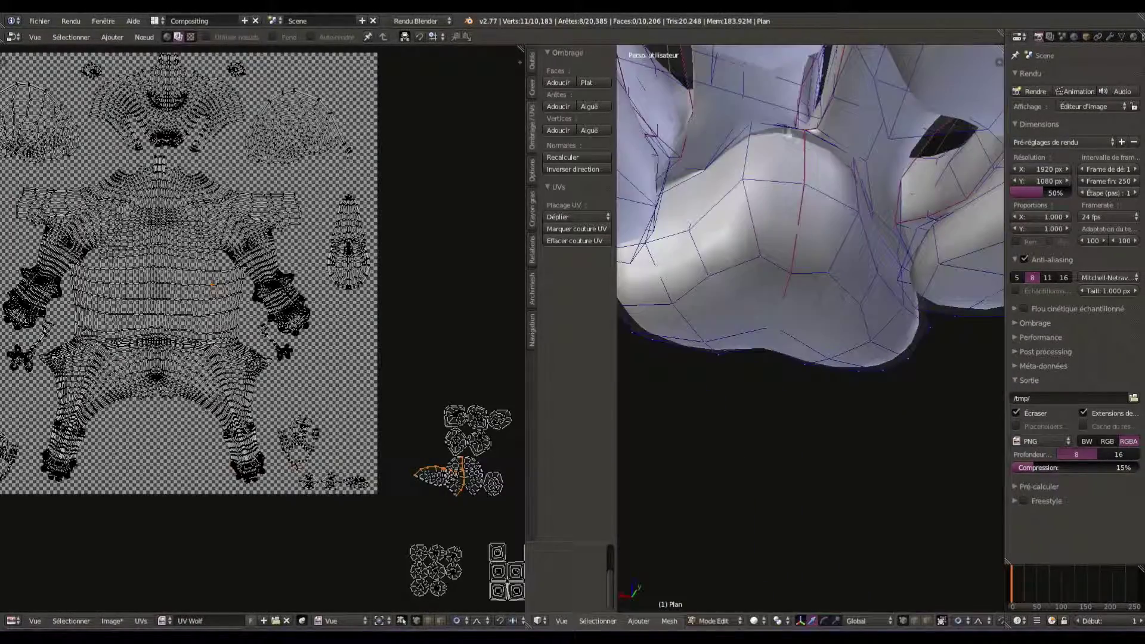
middle_click_drag(787, 289, 793, 334)
key("a")
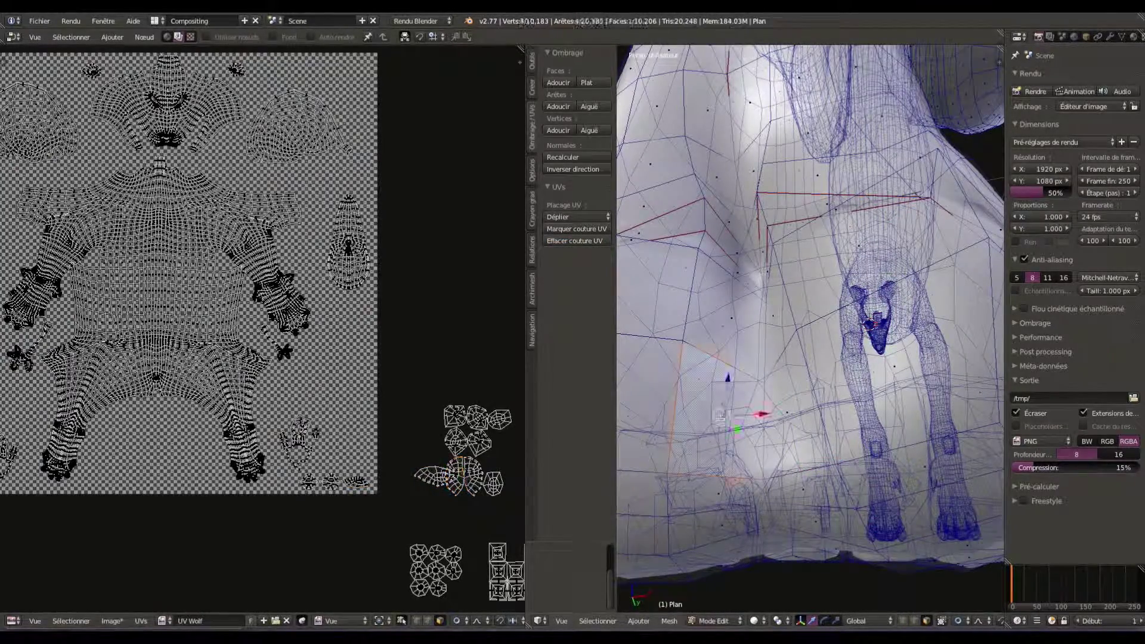
key("l")
key("s")
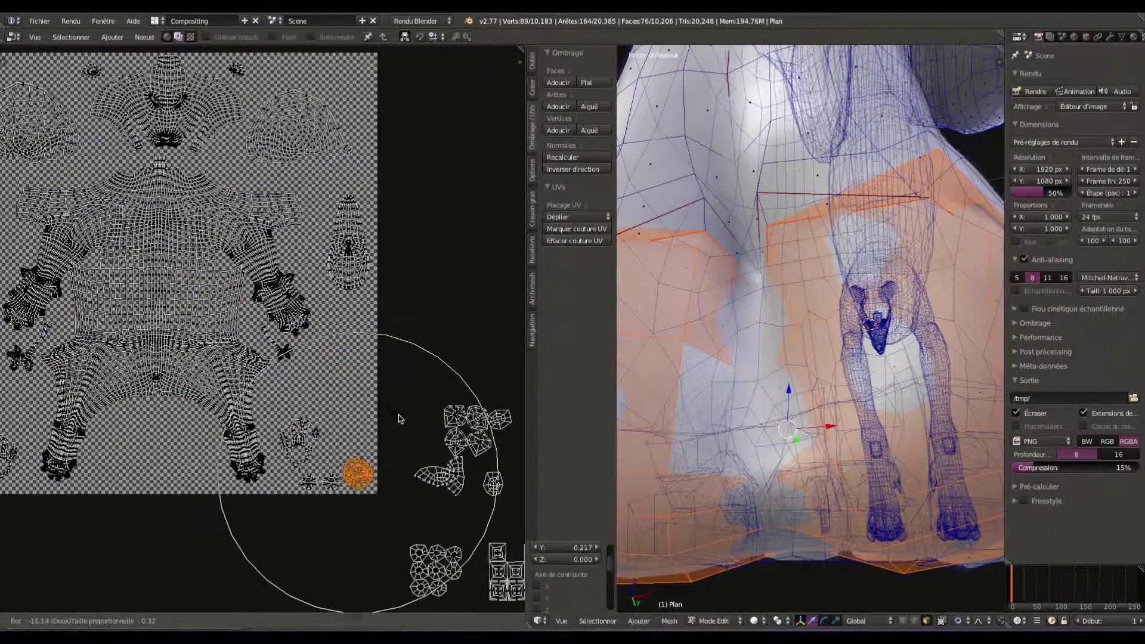
Confirm the pad island's rotation, then select one toe and rotate its UV island.
left_click(399, 419)
key("KP_Decimal")
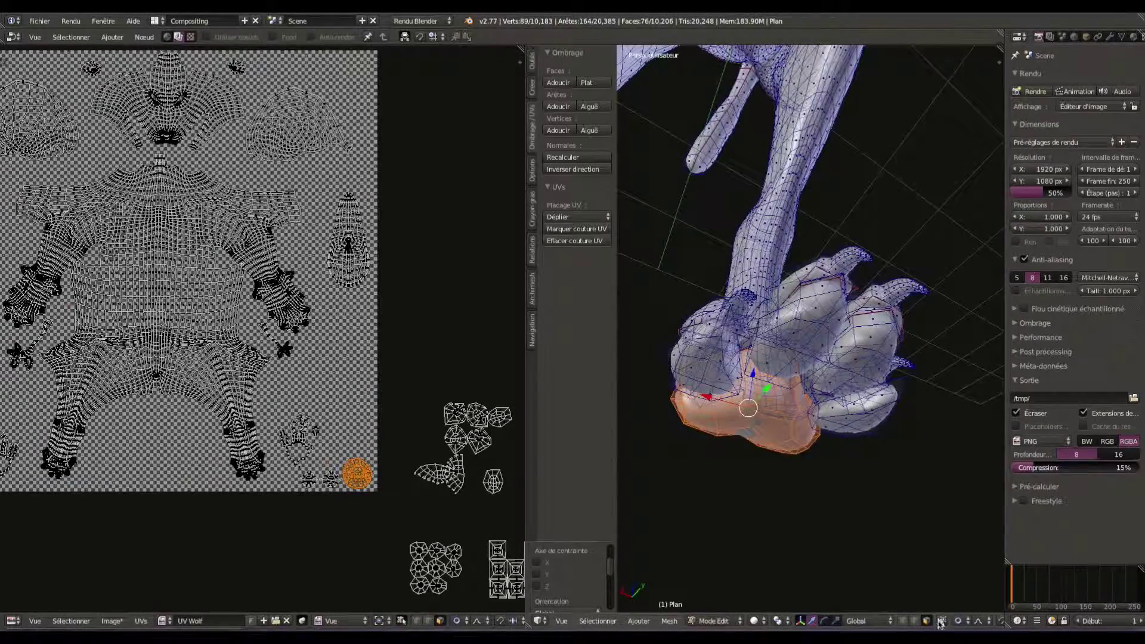
key("a")
key("l")
key("a")
key("l")
key("r")
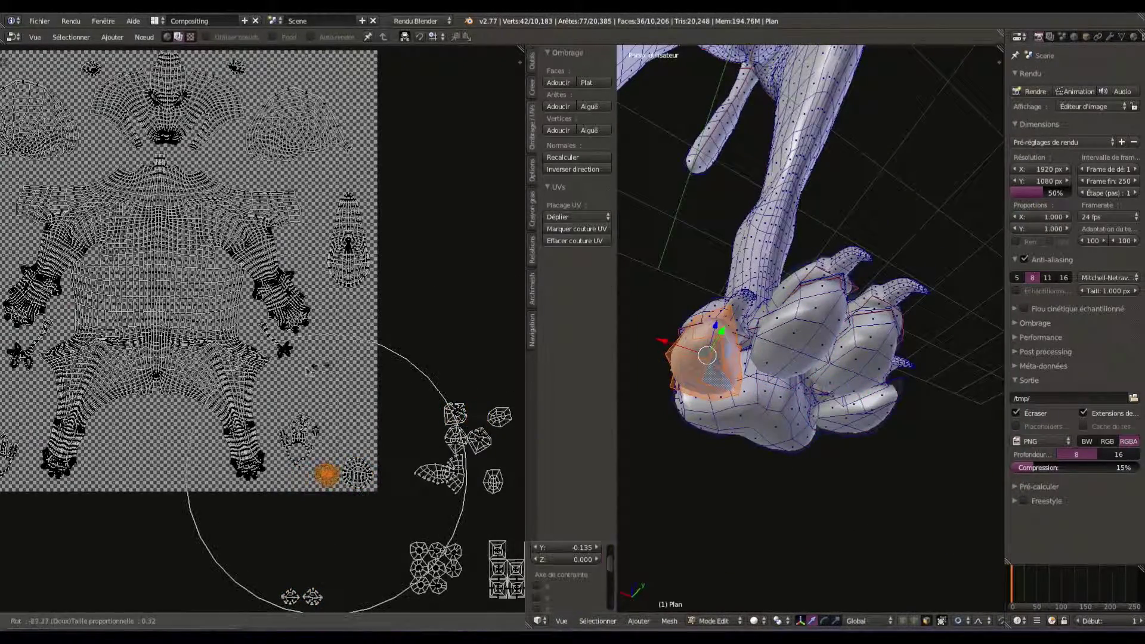
left_click(308, 371)
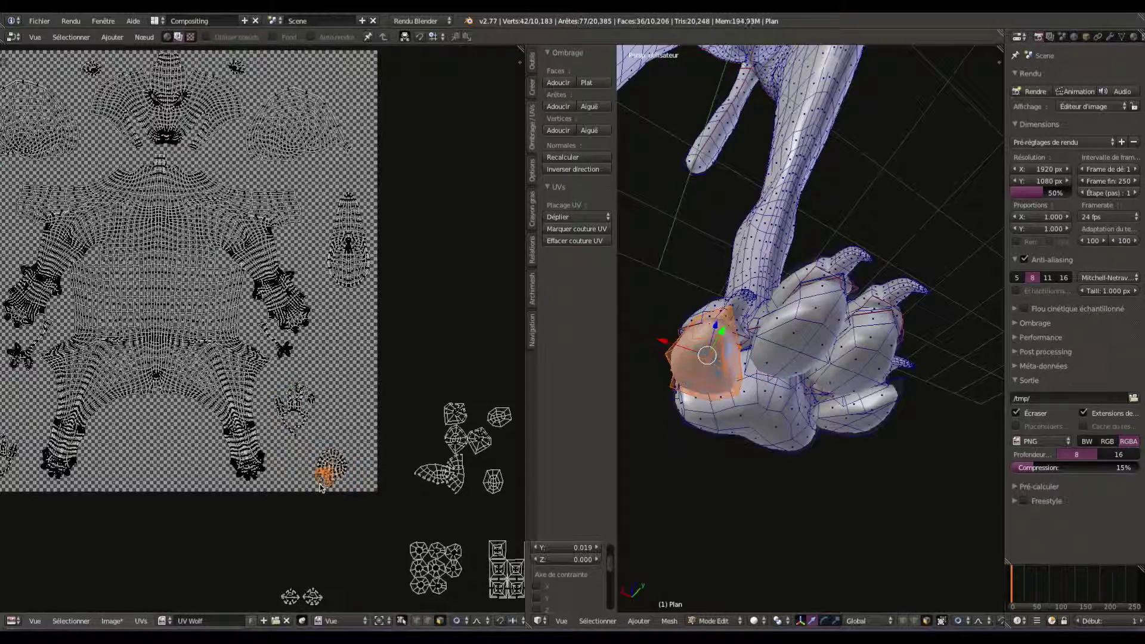
Select another toe with seam delimit, scale it, and move it to the texture's bottom edge.
left_click(348, 429)
key("a")
key("l")
key("s")
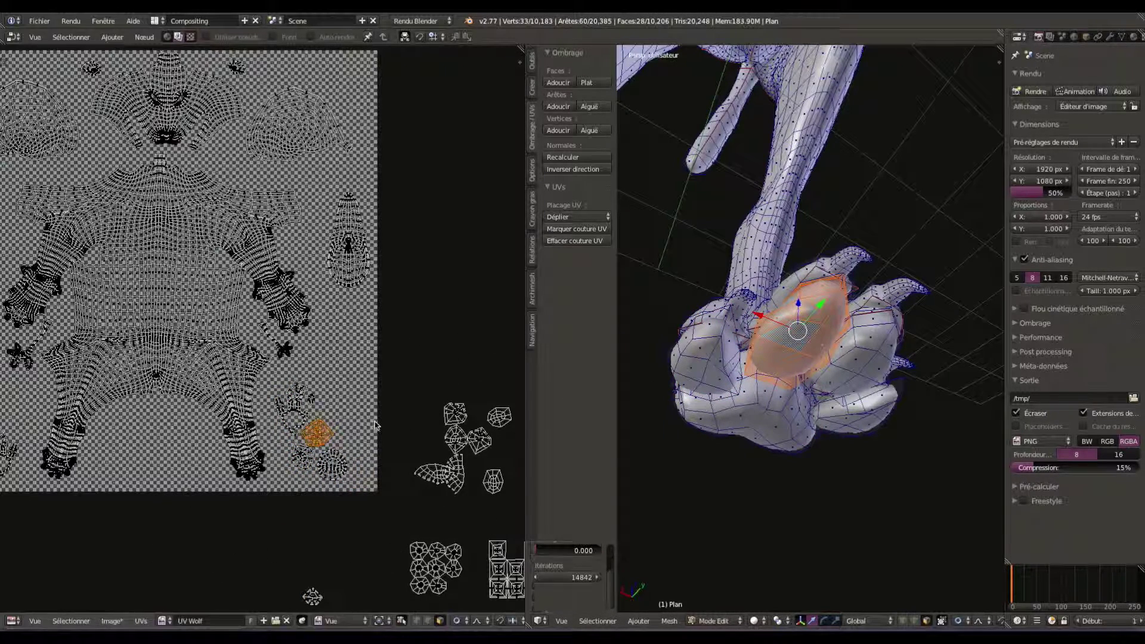
left_click(322, 436)
key("v")
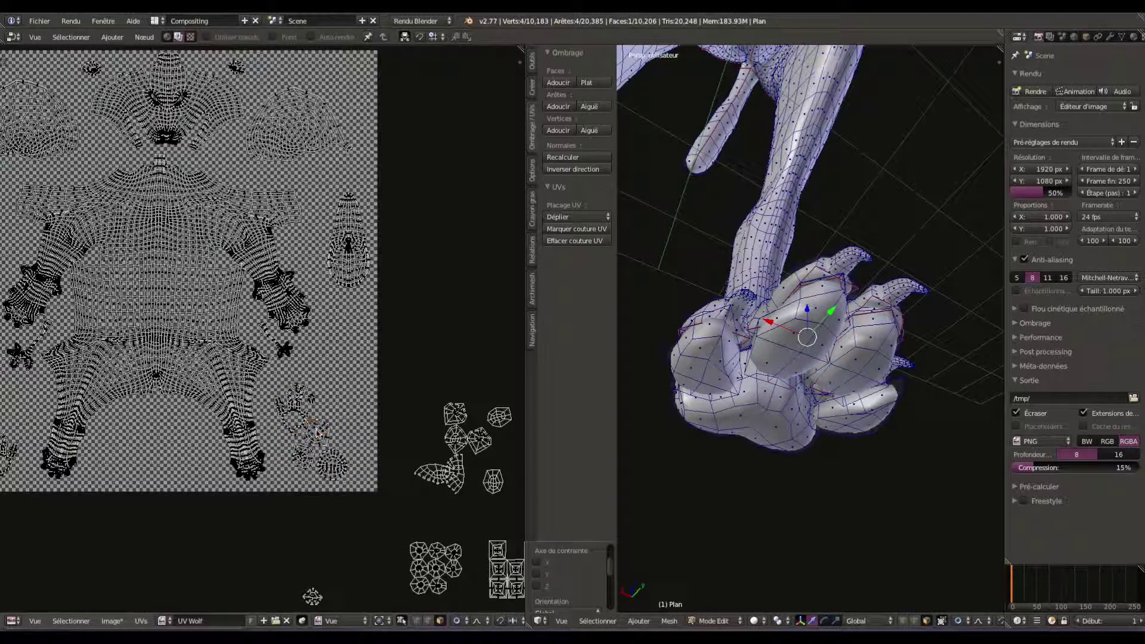
left_click(565, 574)
left_click(471, 504)
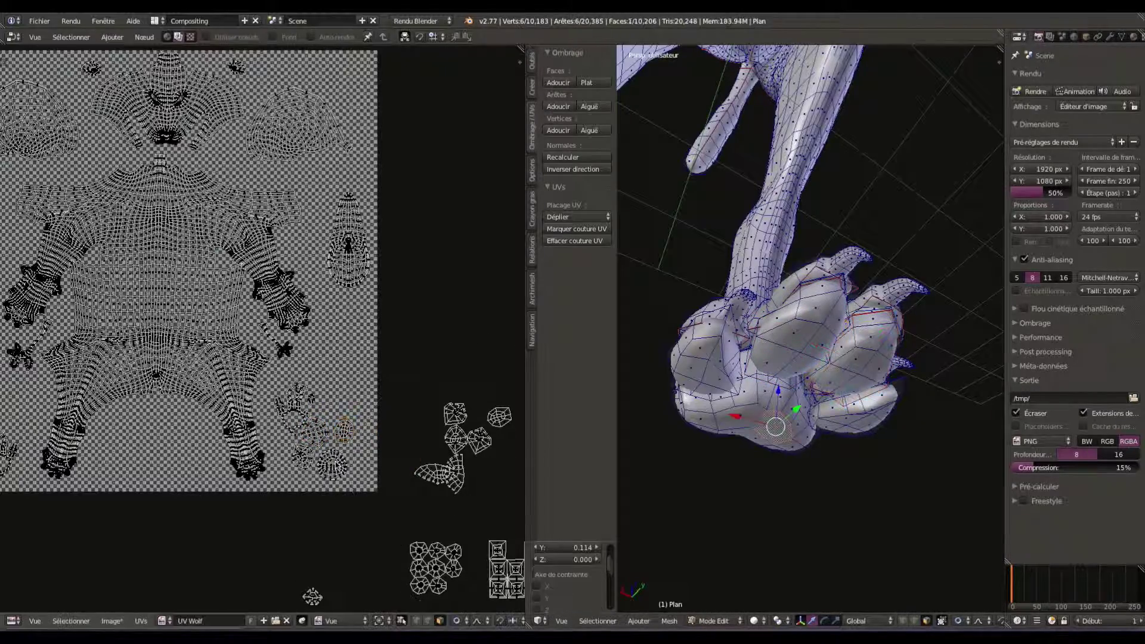
key("g")
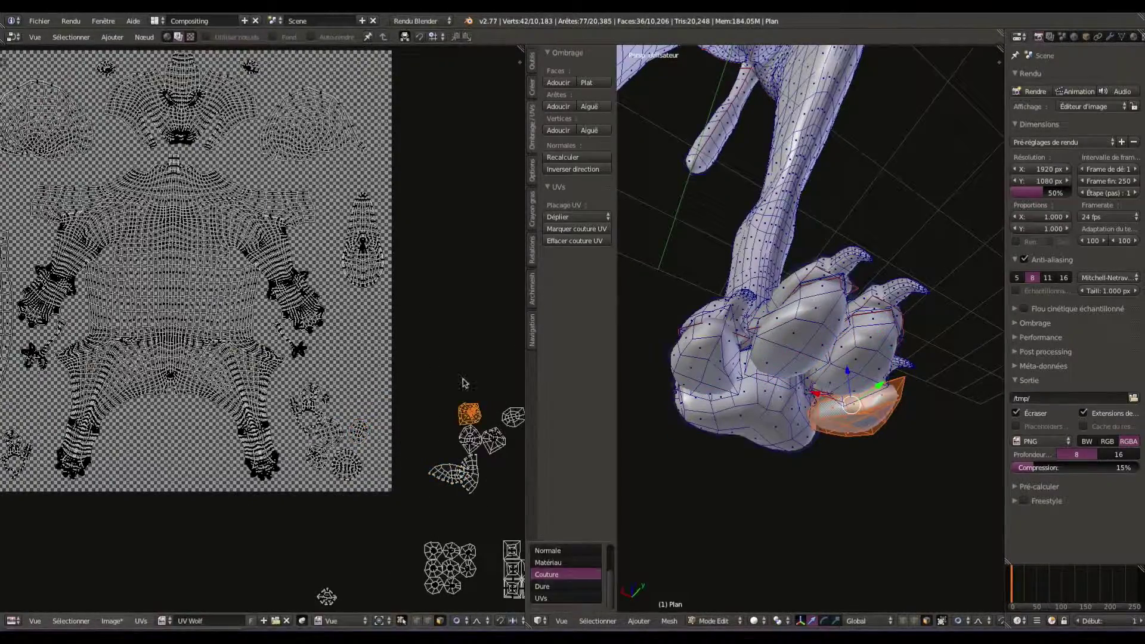
left_click(312, 366)
Zoom in on the foot and select a single vertex.
scroll(357, 388, "up", 3)
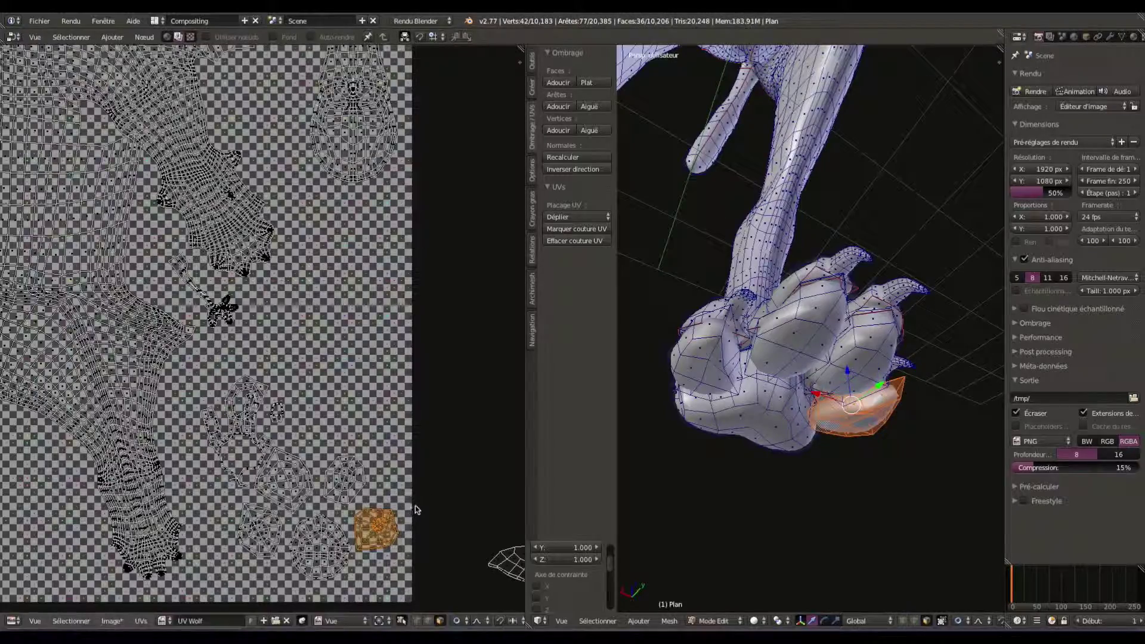
scroll(775, 328, "up", 3)
right_click(762, 386)
scroll(567, 278, "up", 2, "ctrl")
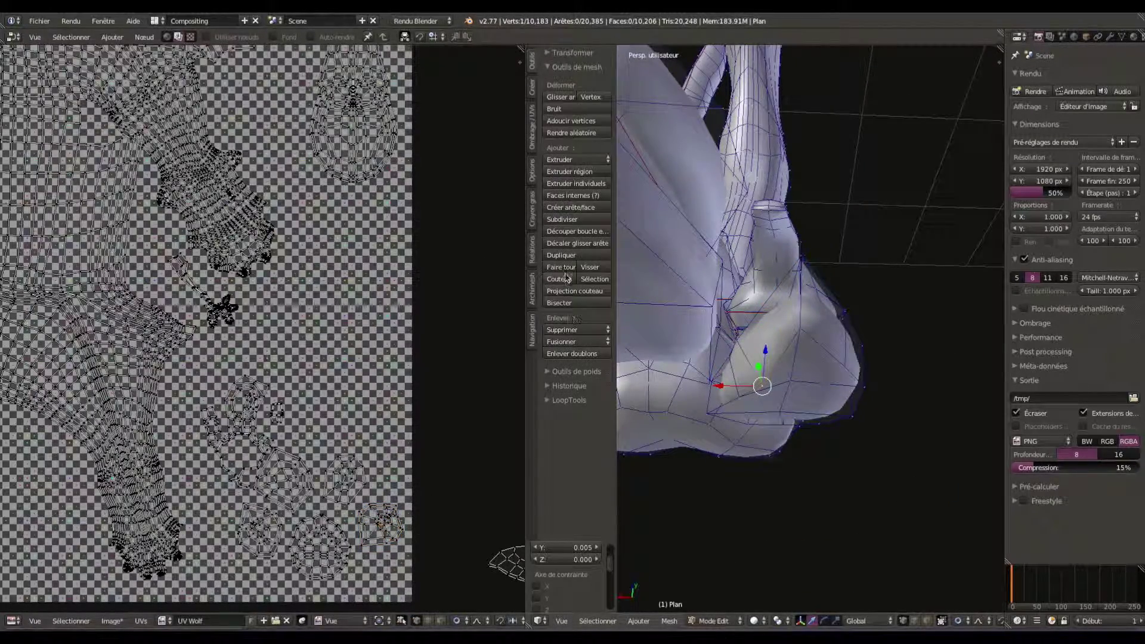
key("g")
left_click(785, 473)
scroll(254, 386, "down", 3)
key("a")
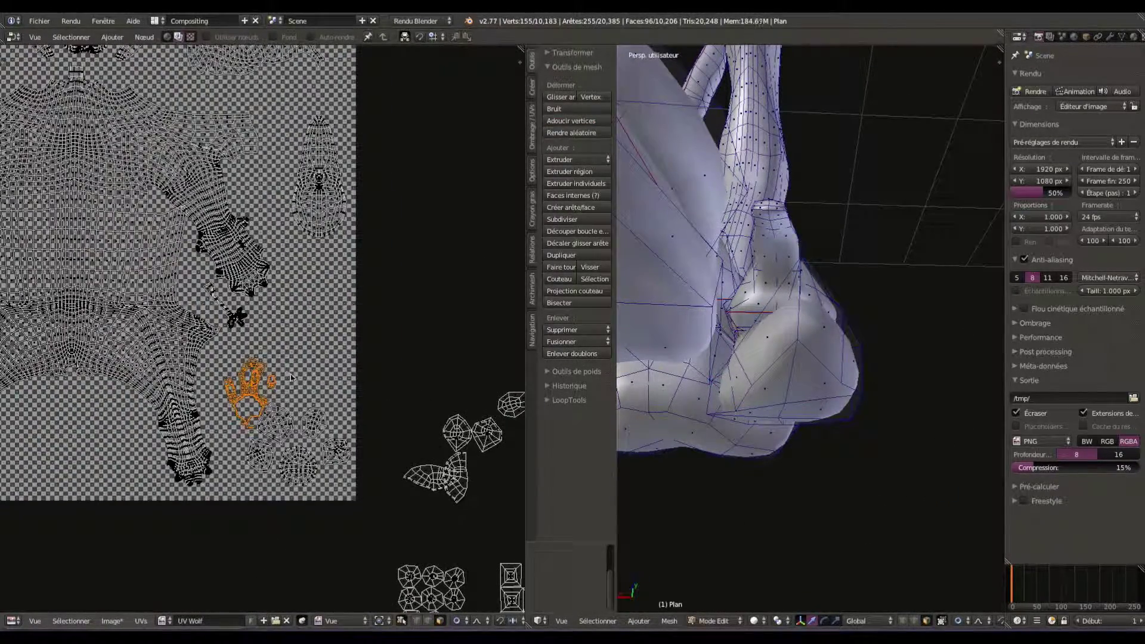
middle_click_drag(746, 268, 793, 334)
right_click(793, 346)
scroll(447, 350, "up", 3)
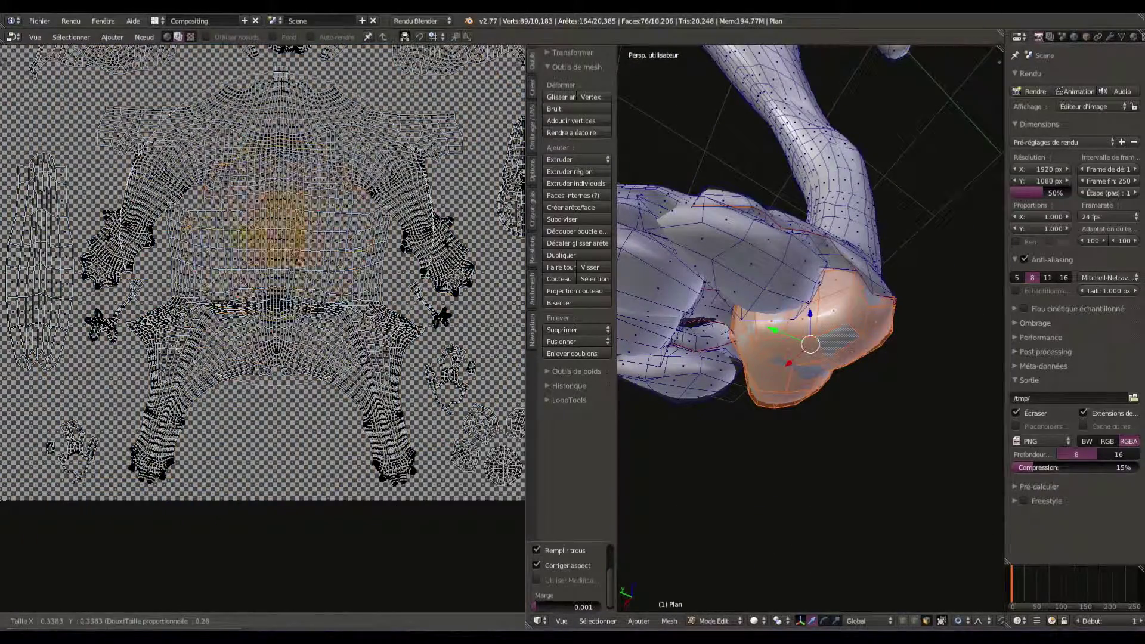
scroll(185, 424, "down", 3)
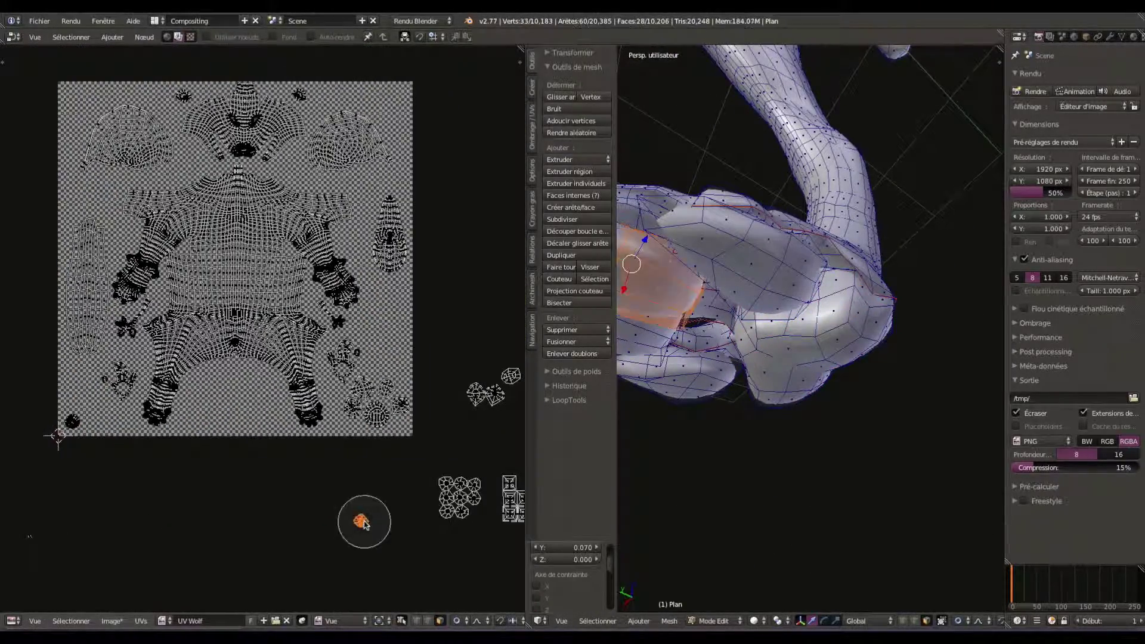
key("c")
left_click(65, 444)
scroll(53, 447, "up", 2)
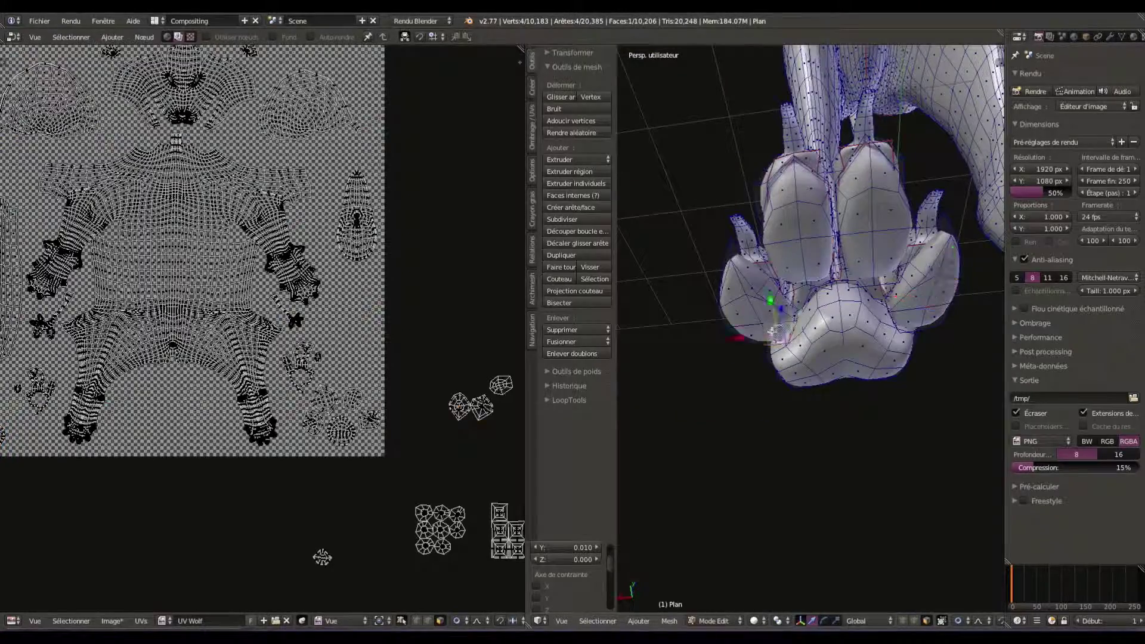
key("Home")
scroll(141, 543, "up", 2)
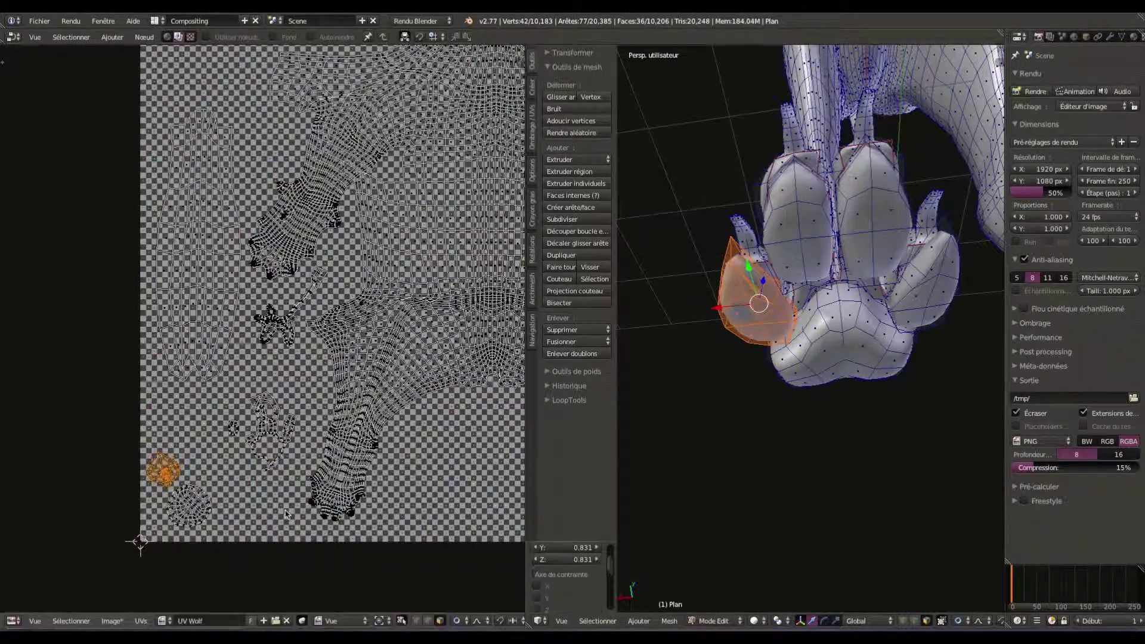
key("l")
scroll(263, 328, "down", 3)
scroll(262, 328, "up", 5)
left_click(158, 399)
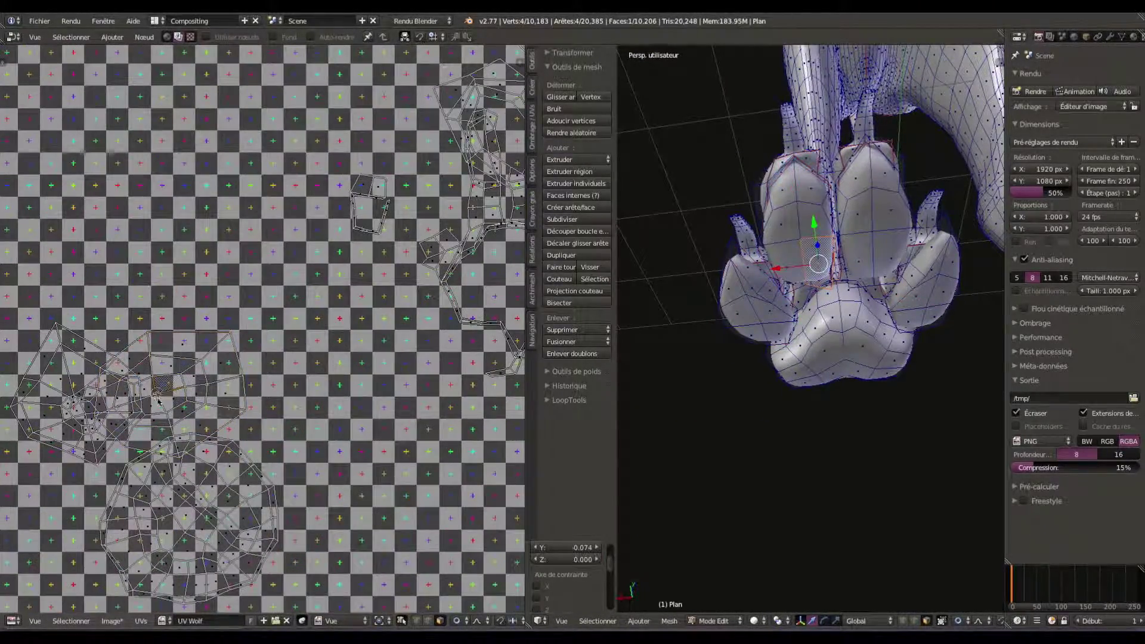
key("ctrl+l")
scroll(440, 362, "down", 3)
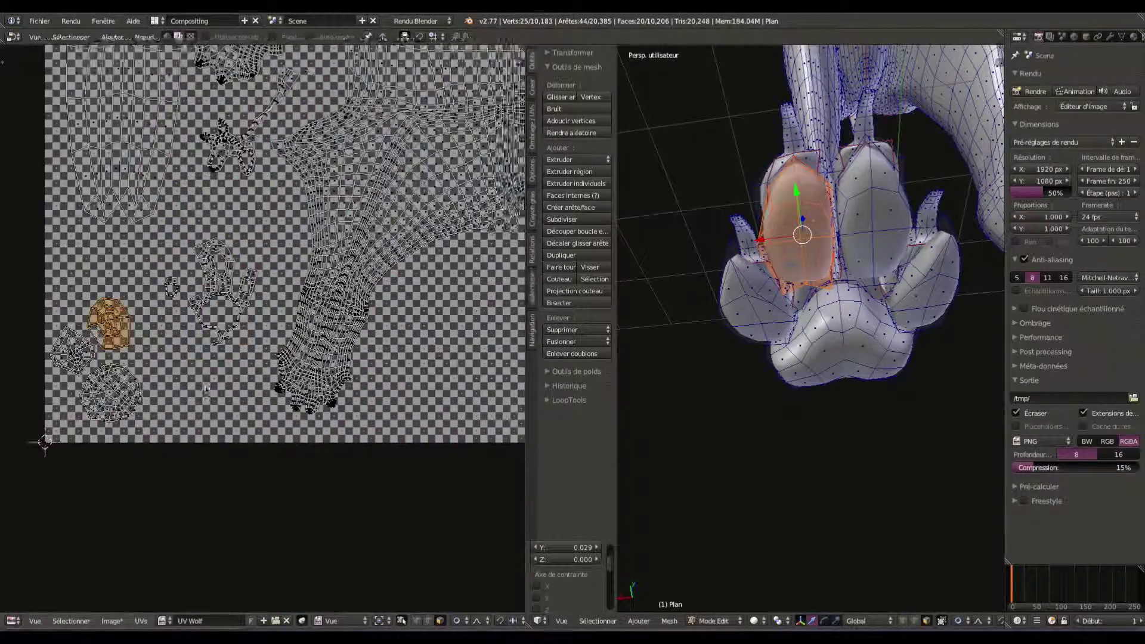
scroll(440, 362, "down", 1)
scroll(440, 362, "down", 2)
right_click(930, 257)
scroll(298, 358, "up", 4)
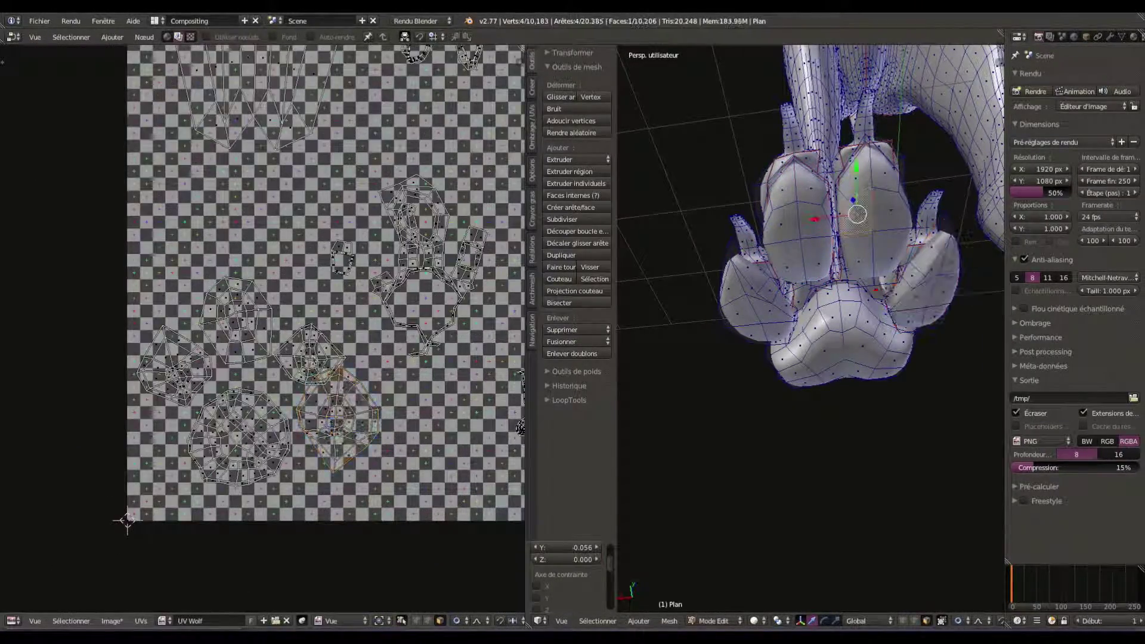
key("l")
key("l")
key("l")
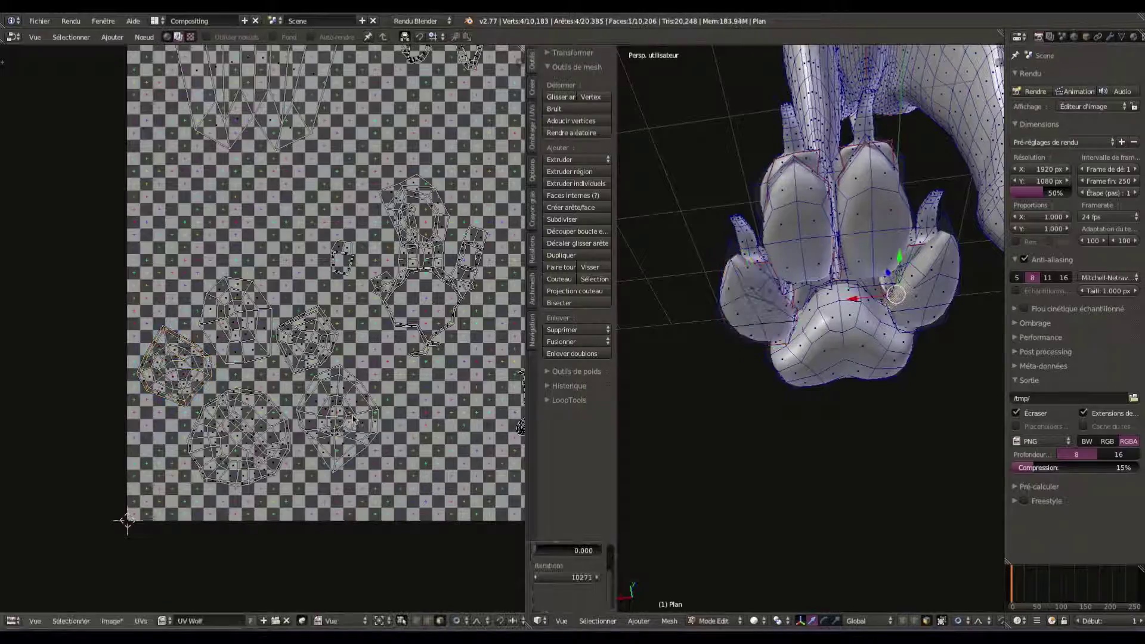
key("l")
scroll(378, 457, "down", 3)
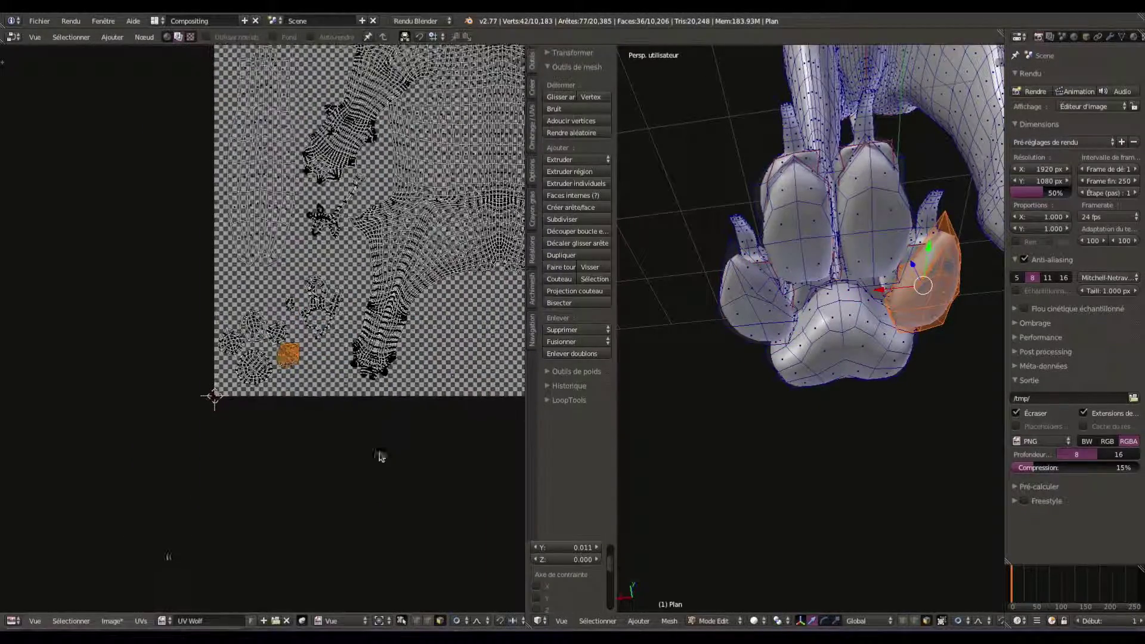
key("shift+f")
Minimize stretch on both nostril UV islands and stitch them to their neighbours.
key("Return")
scroll(462, 357, "up", 3)
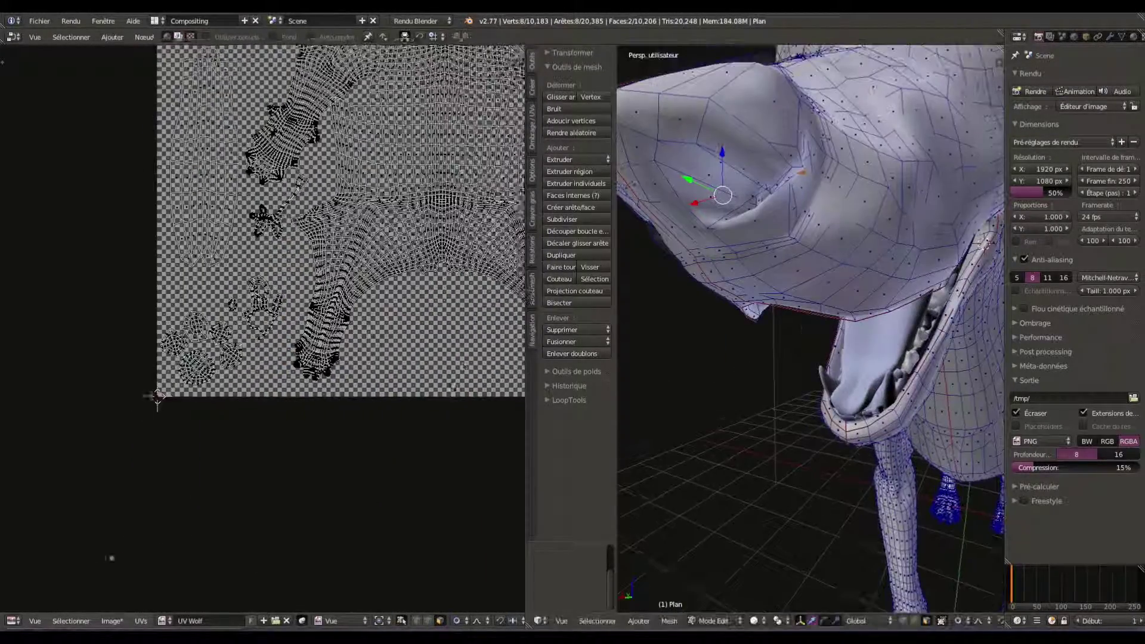
scroll(462, 358, "up", 5)
key("Return")
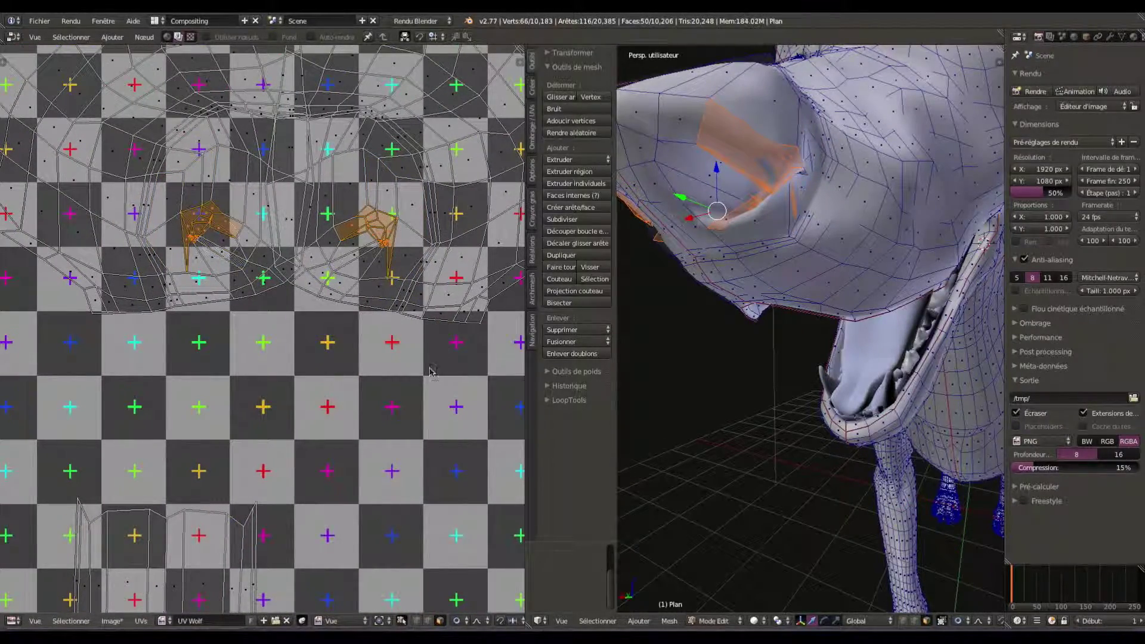
key("Return")
left_click(360, 240)
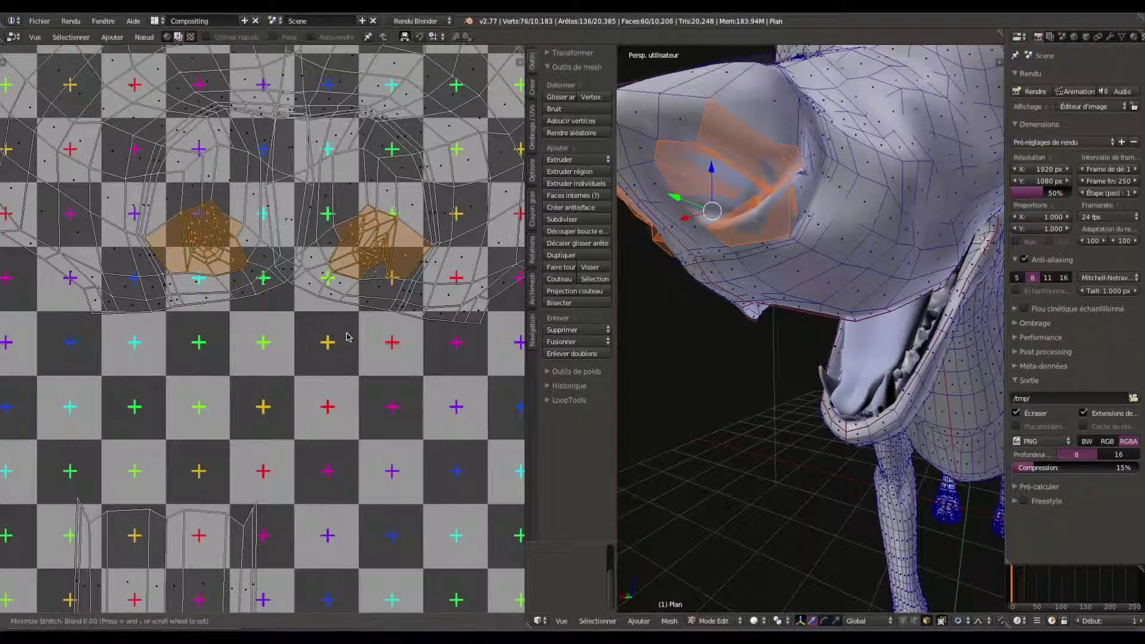
key("Return")
key("Home")
scroll(218, 366, "up", 4)
key("v")
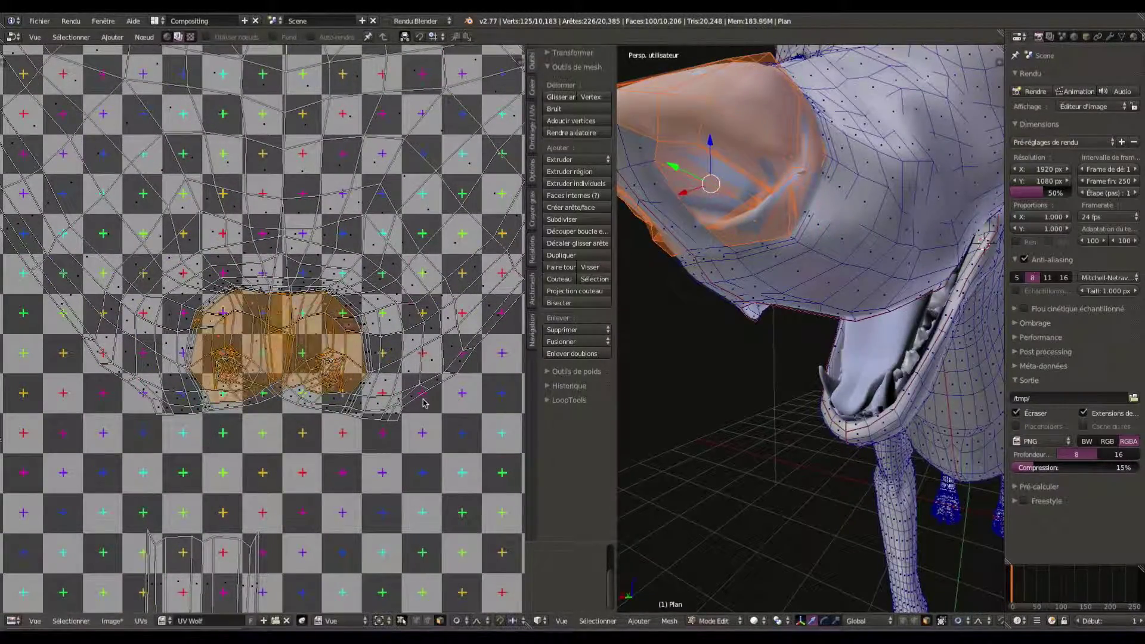
Select the snout's middle-seam edges and move a seam vertex in UV space.
right_click(298, 364)
scroll(306, 359, "up", 2)
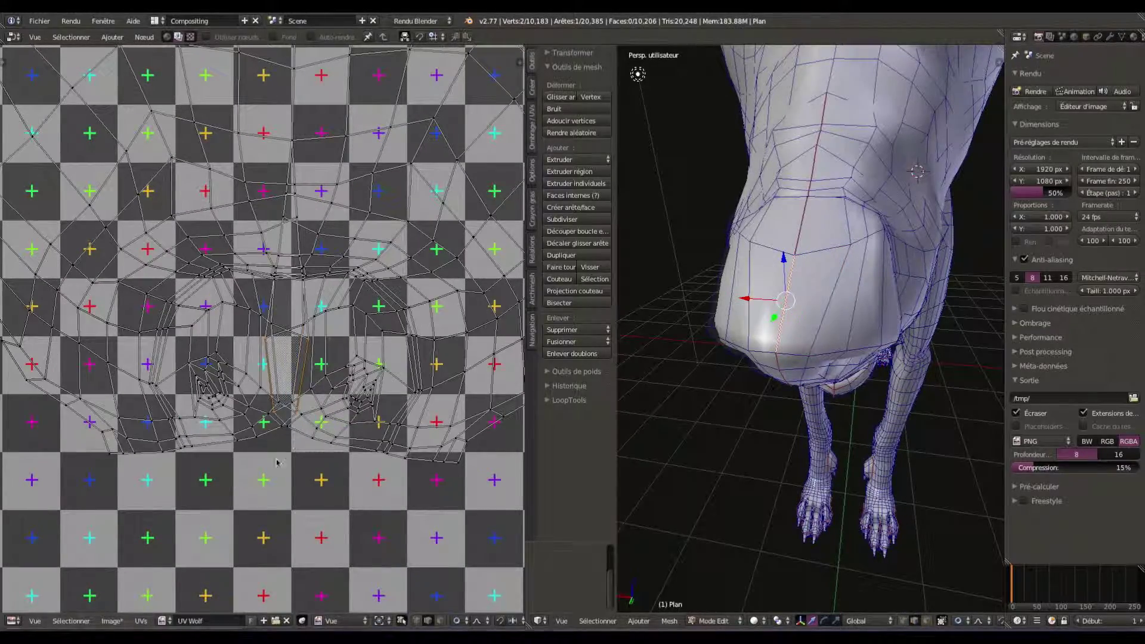
left_click(141, 621)
left_click(322, 371)
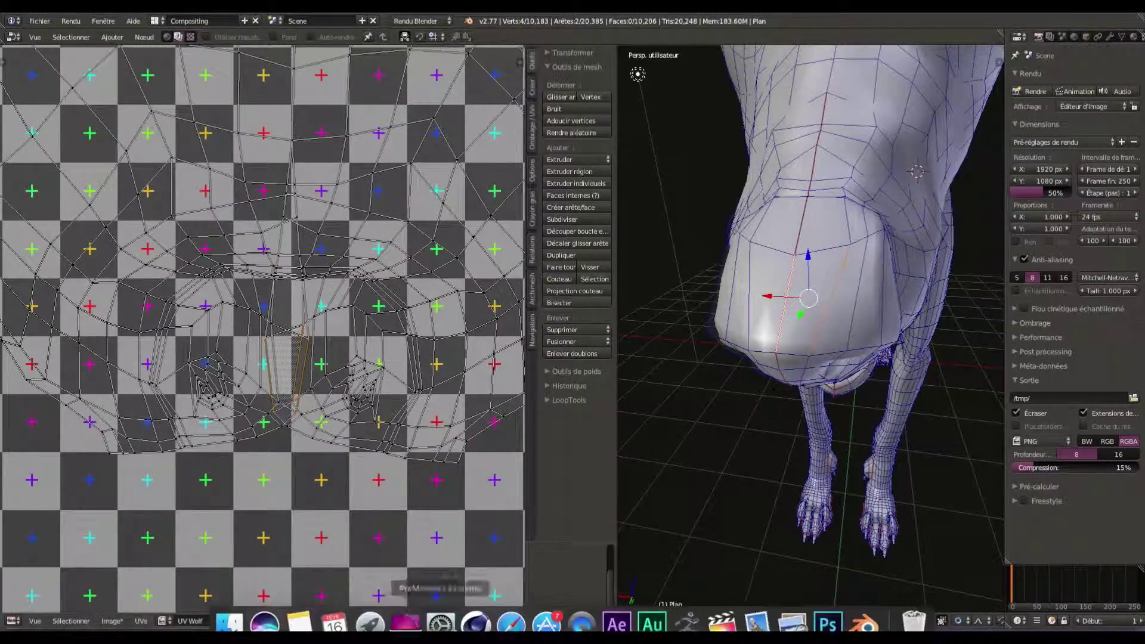
key("g")
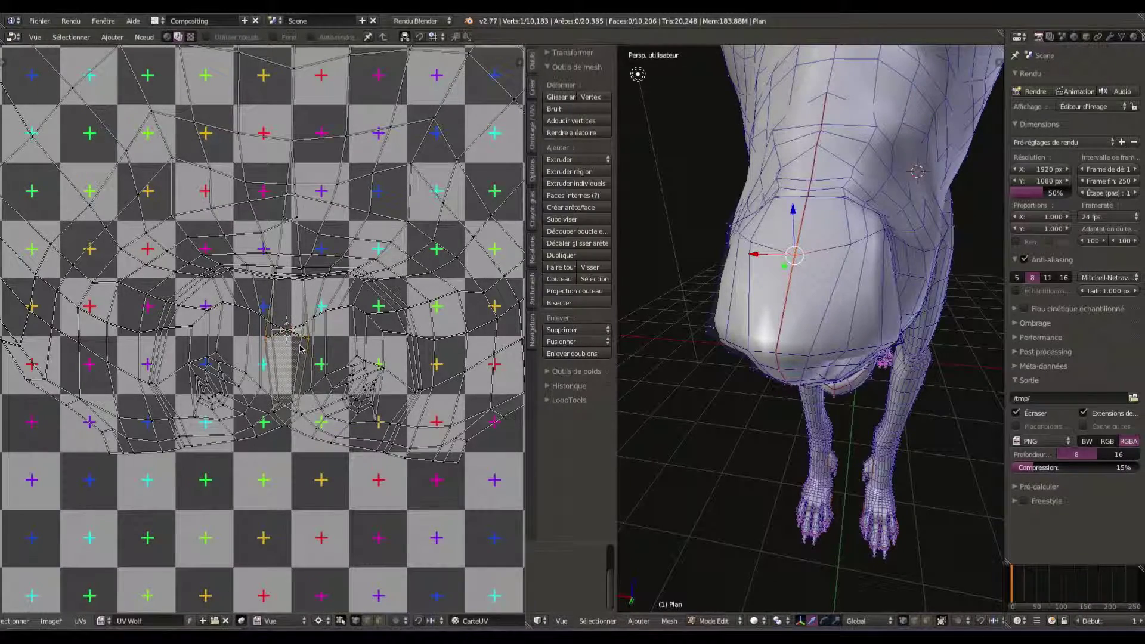
left_click(80, 621)
left_click(268, 371)
left_click(80, 621)
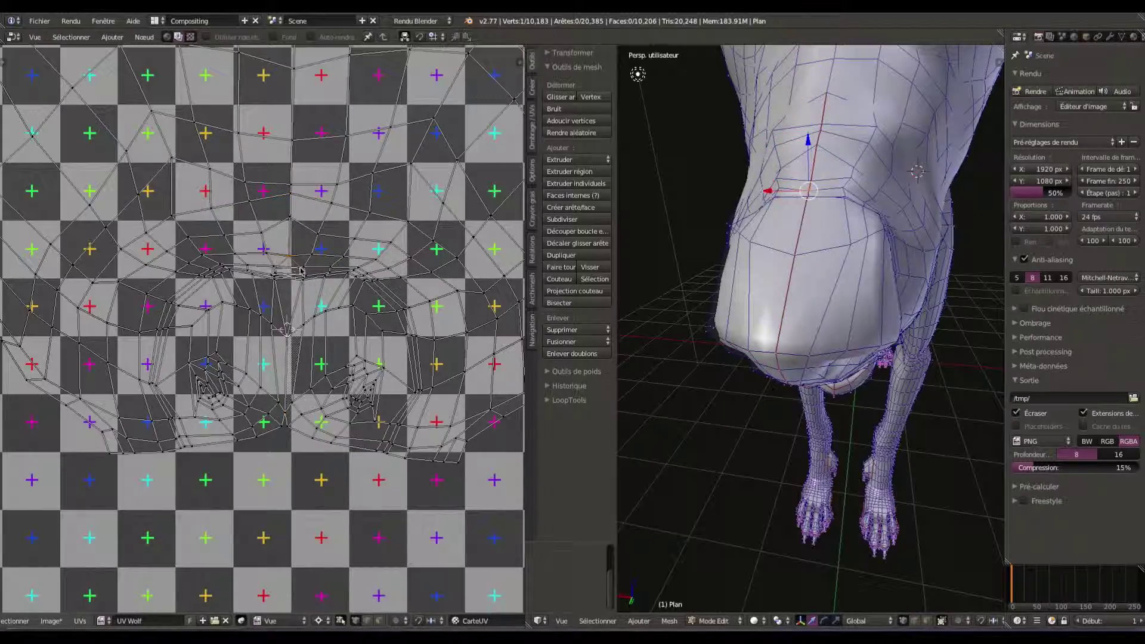
Bring up the Weld/Align options, then select both nostril islands and clear the UV selection.
key("w")
scroll(286, 238, "down", 6)
scroll(286, 179, "up", 4)
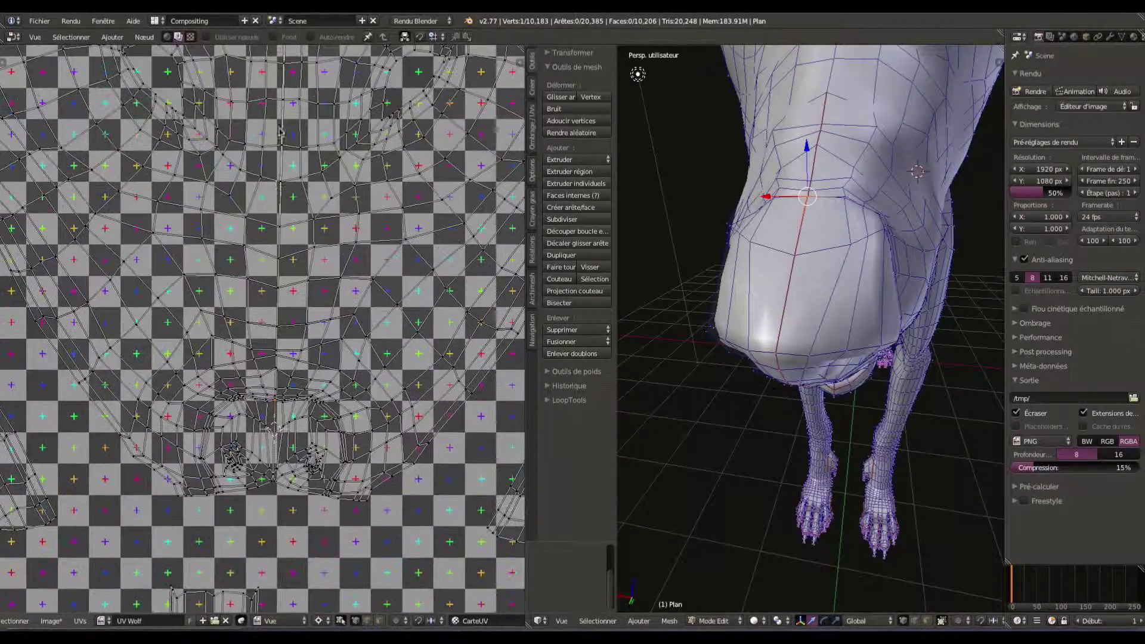
key("w")
left_click(284, 104)
scroll(286, 268, "up", 3)
key("w")
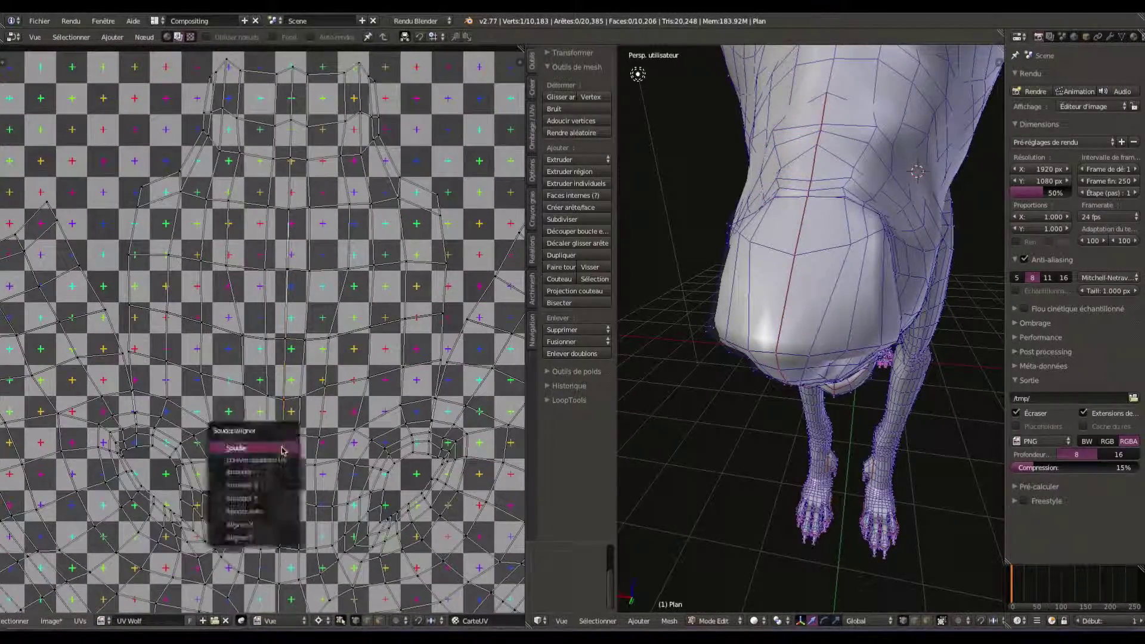
scroll(294, 279, "up", 4)
key("l")
key("l")
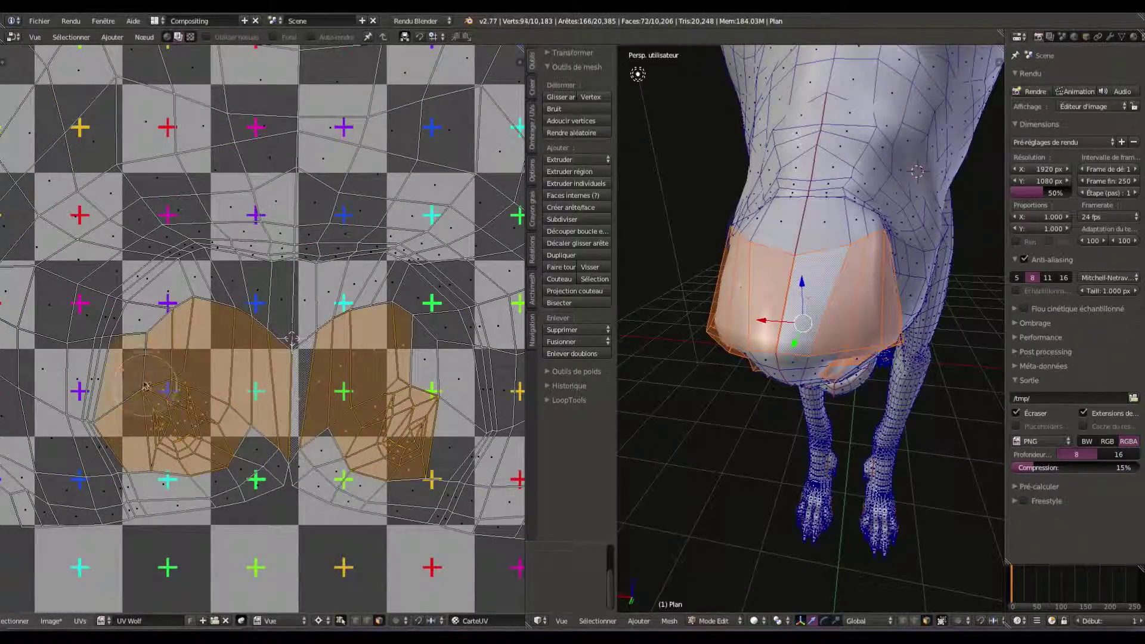
key("a")
scroll(402, 256, "down", 5)
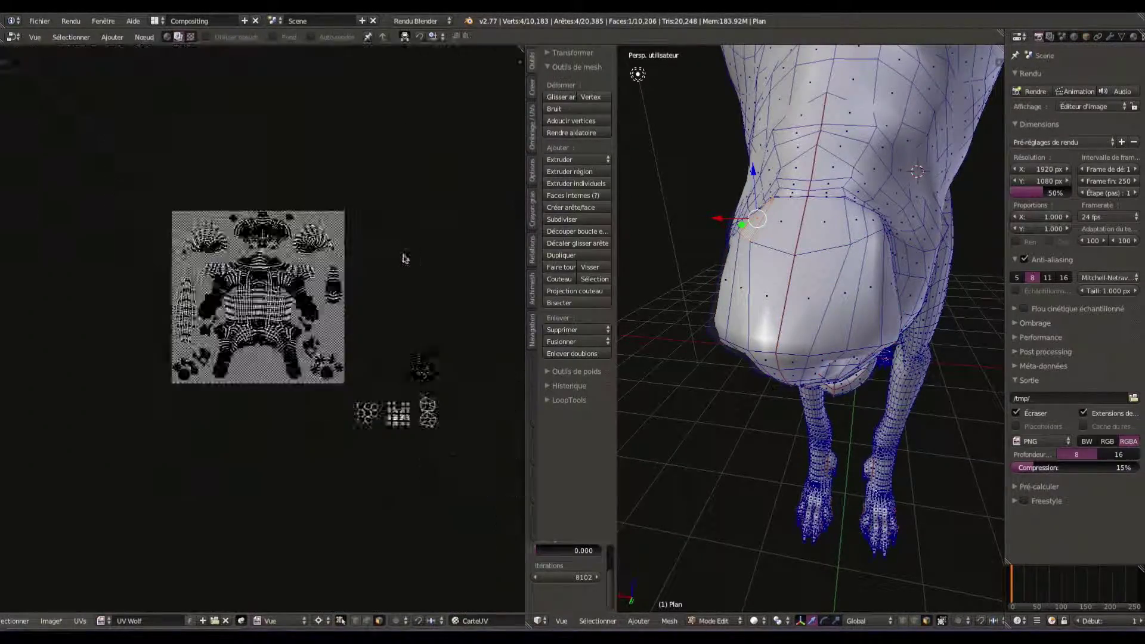
Select edge loops on two claws and unwrap them.
scroll(402, 255, "up", 2)
key("c")
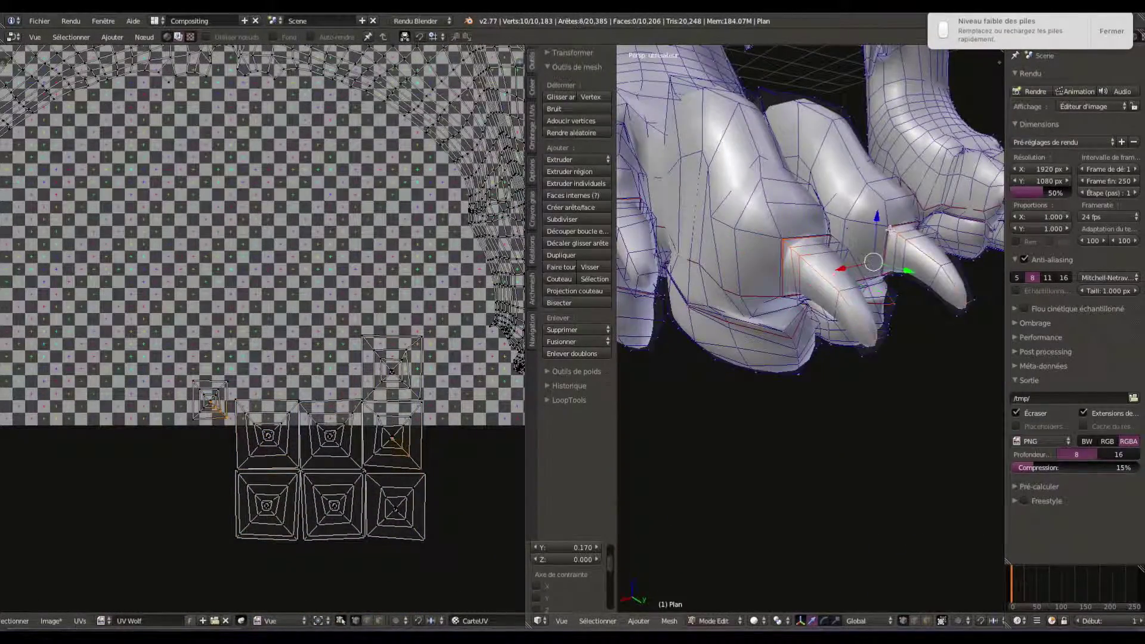
mouse_move(891, 230)
middle_mouse_down()
mouse_move(911, 416)
mouse_move(780, 365)
mouse_move(988, 330)
middle_mouse_up()
left_click(780, 364, "alt+shift")
left_click(988, 331, "alt+shift")
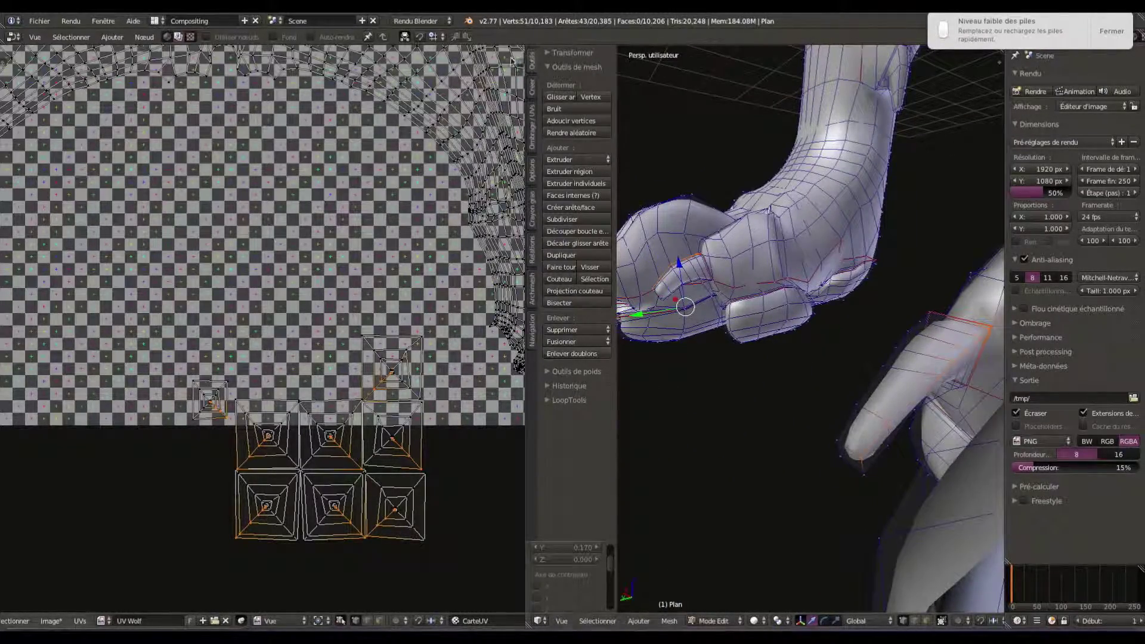
left_click(531, 128)
key("u")
left_click(660, 290)
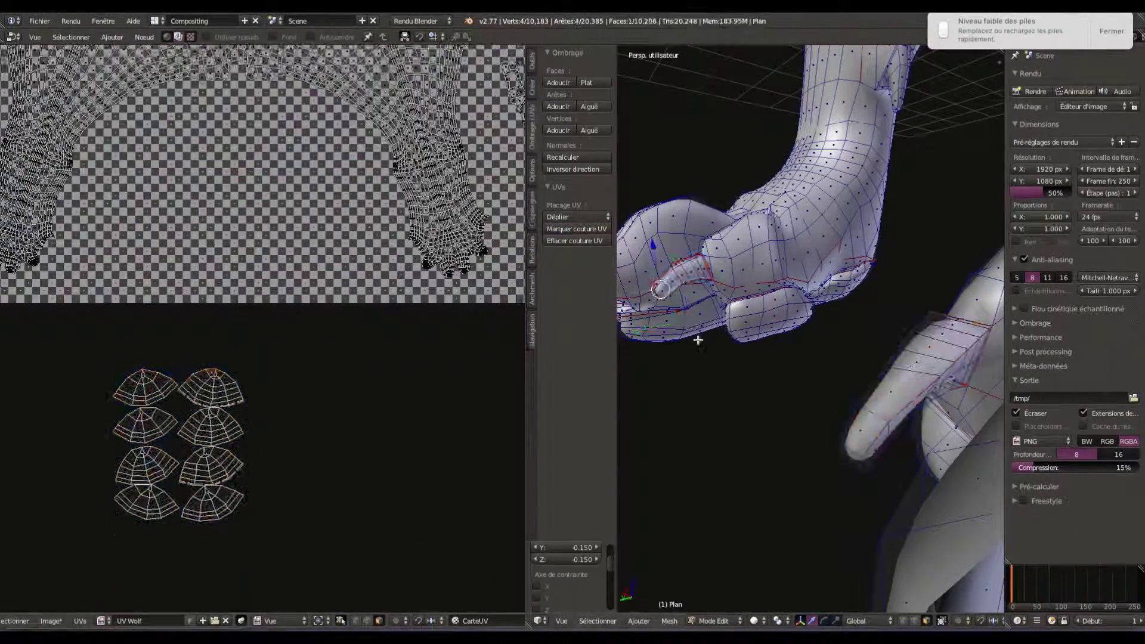
Select the next claw UV island, rotate it and move it toward the bottom row.
middle_click_drag(698, 340, 745, 358)
key("ctrl+l")
left_click(145, 387)
key("g")
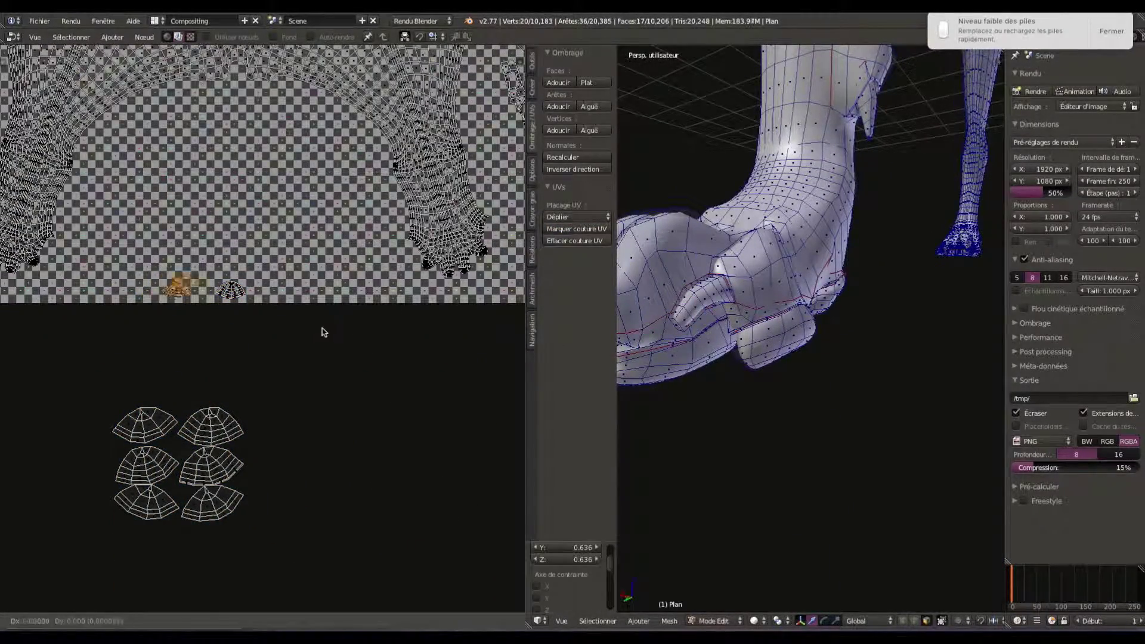
left_click(350, 344)
key("r")
left_click(359, 465)
key("g")
left_click(354, 327)
Move two more claw islands into the bottom row of the checker texture.
scroll(294, 367, "down", 2)
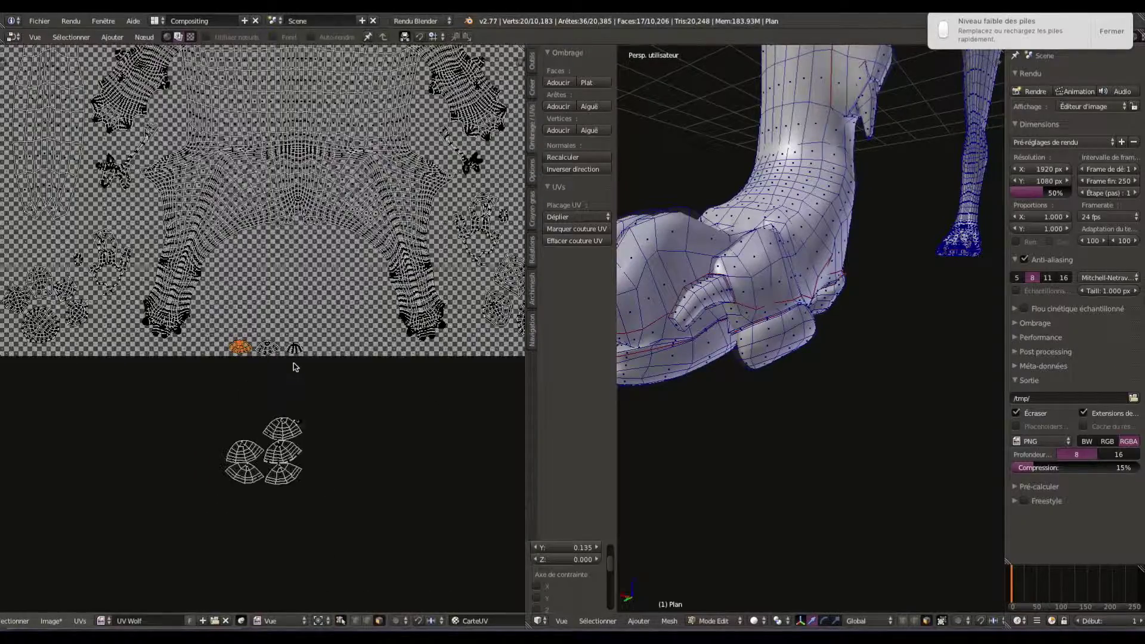
scroll(257, 454, "up", 3)
scroll(358, 430, "down", 2)
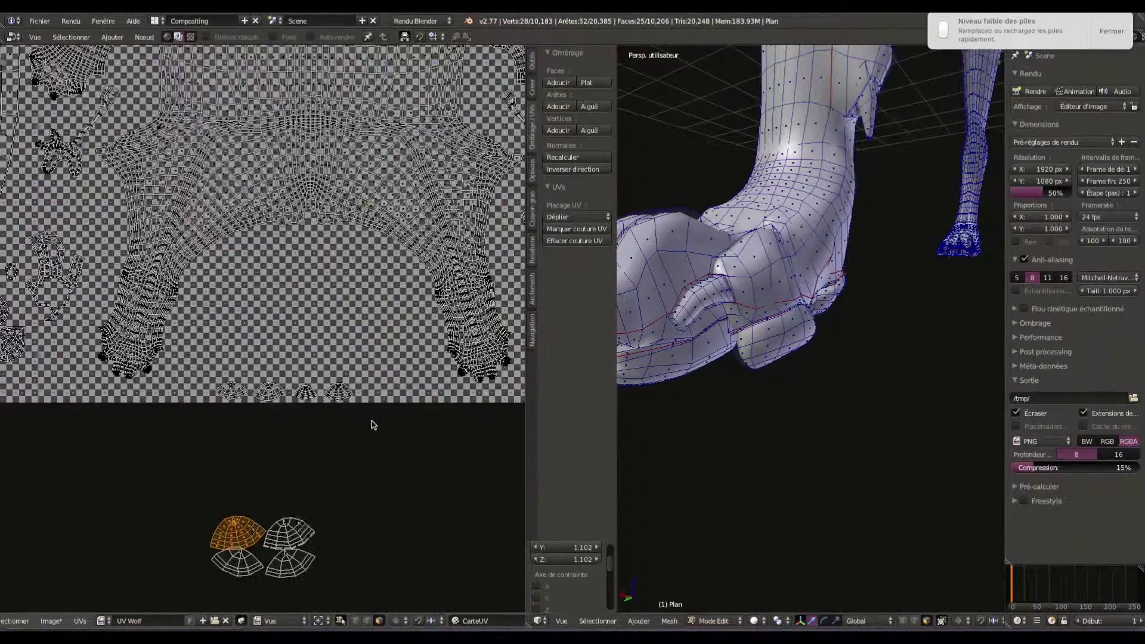
key("g")
left_click(417, 409)
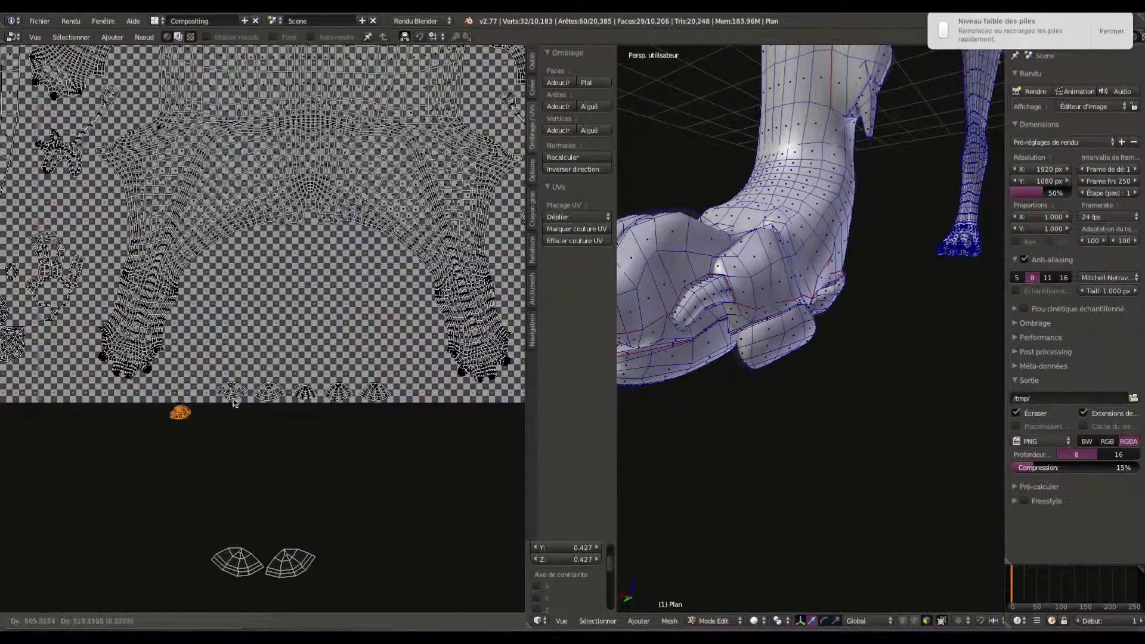
left_click(291, 561)
key("g")
left_click(143, 392)
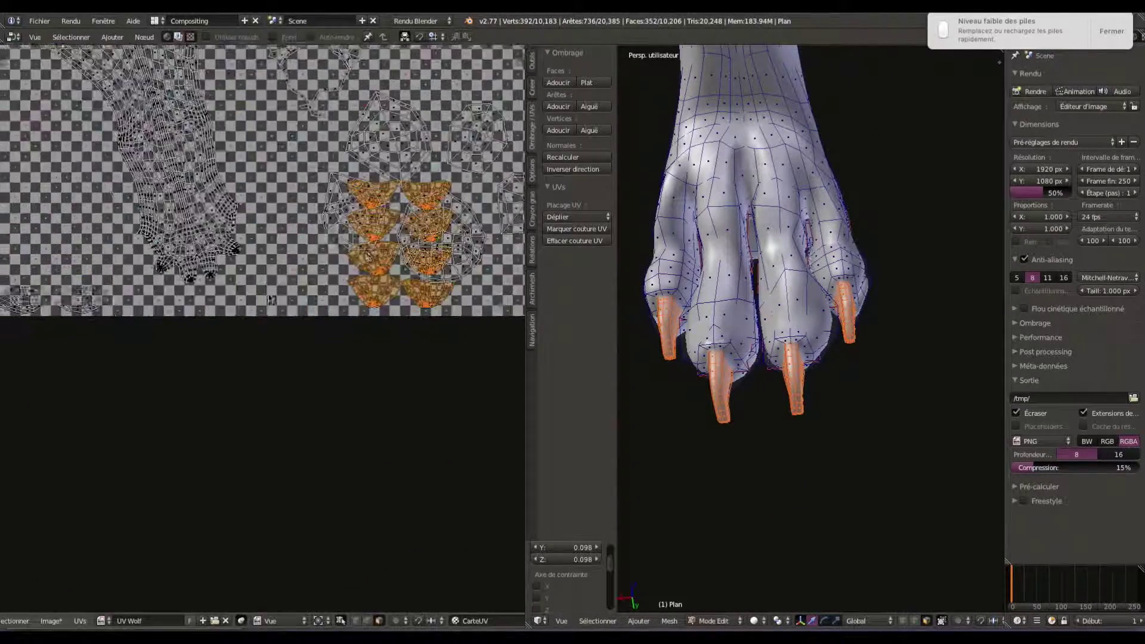
Move two claw islands up into the checker strip and shrink them to fit.
key("ctrl+l")
key("g")
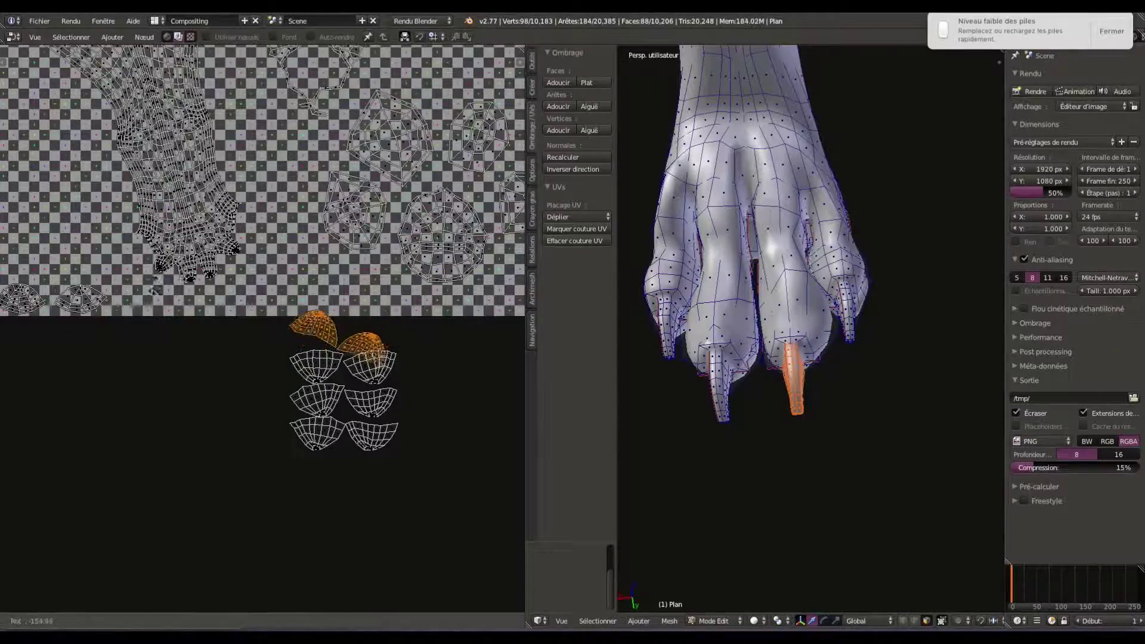
right_click(330, 355)
key("ctrl+l")
key("g")
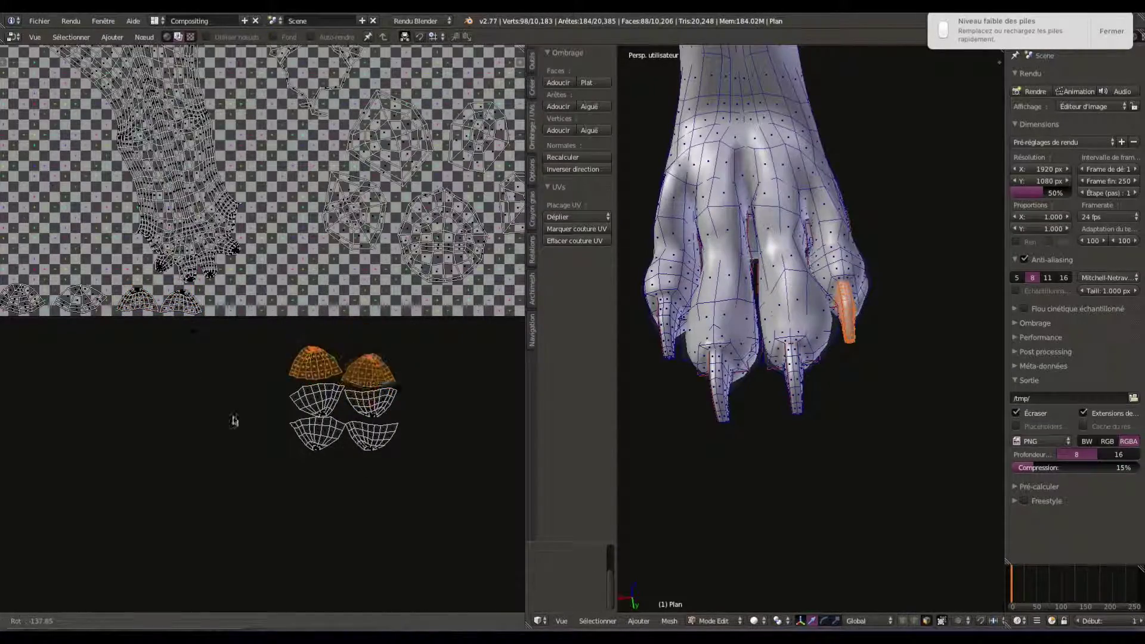
left_click(358, 322)
key("s")
key("ctrl+z")
Rotate and scale a lower claw island to match the row.
right_click(386, 397)
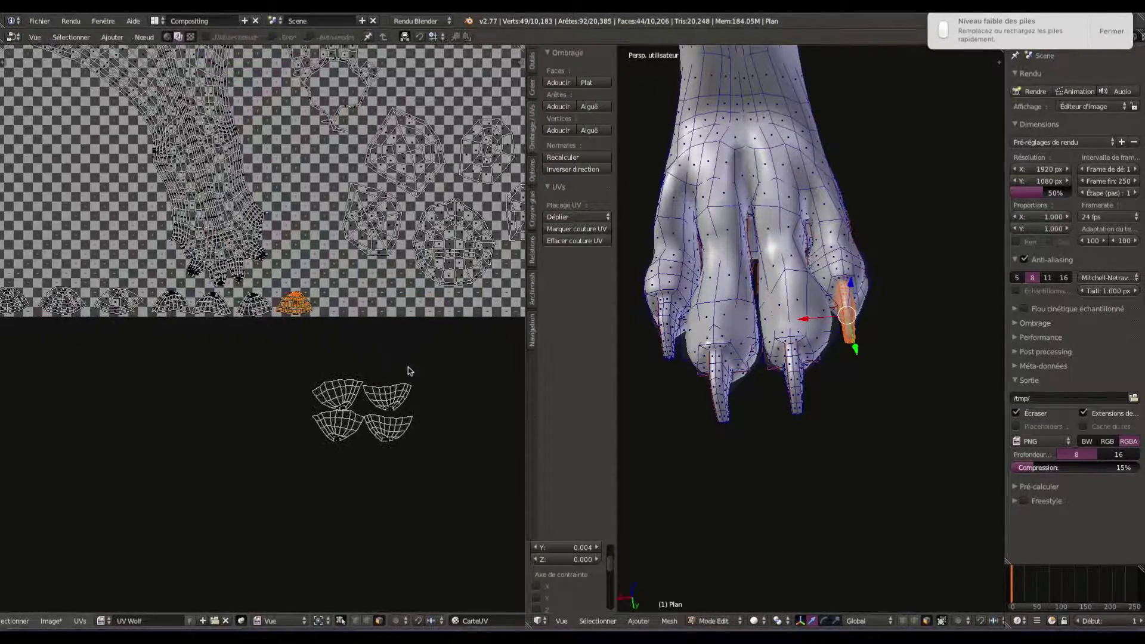
key("r")
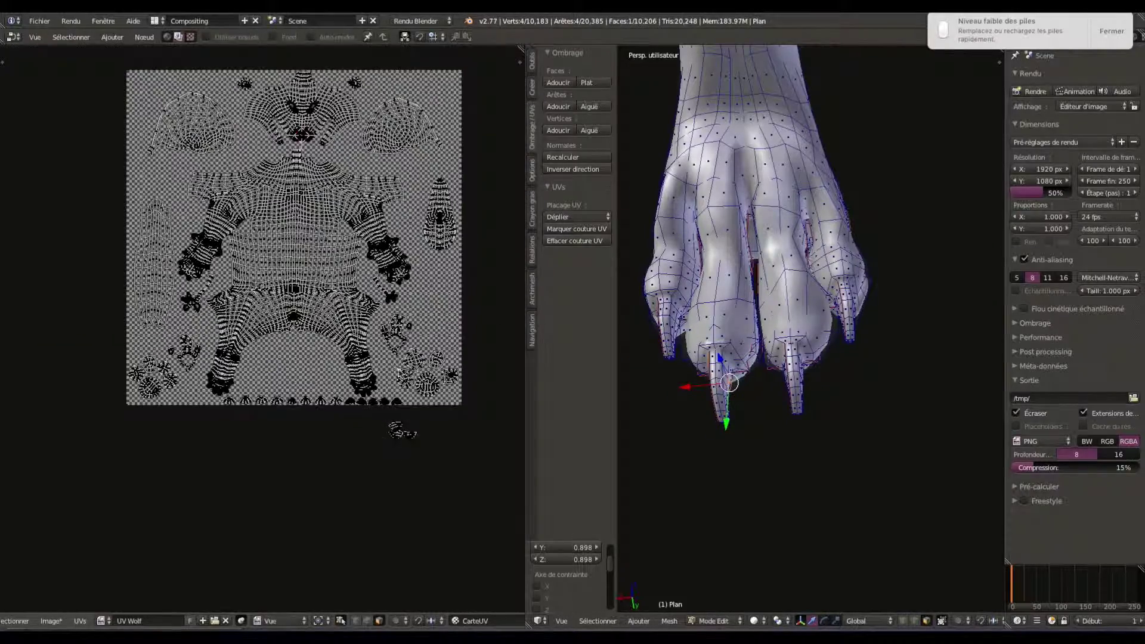
key("ctrl+l")
key("s")
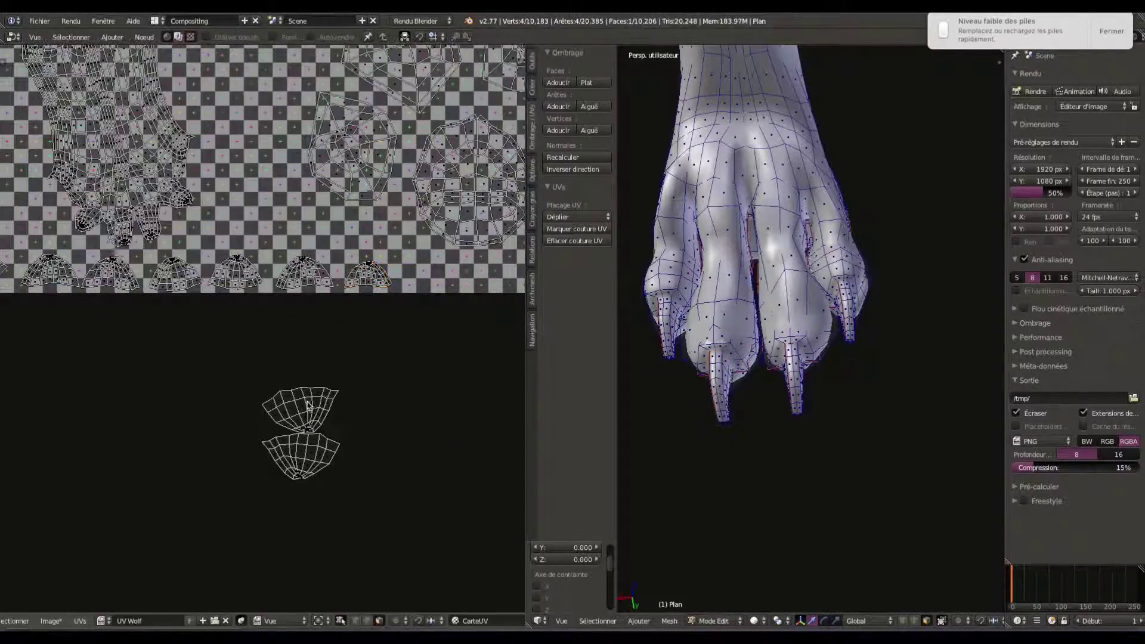
Move and scale the last lower claw islands into the strip to match the others.
right_click(265, 420)
key("ctrl+l")
key("g")
right_click(303, 451)
key("ctrl+l")
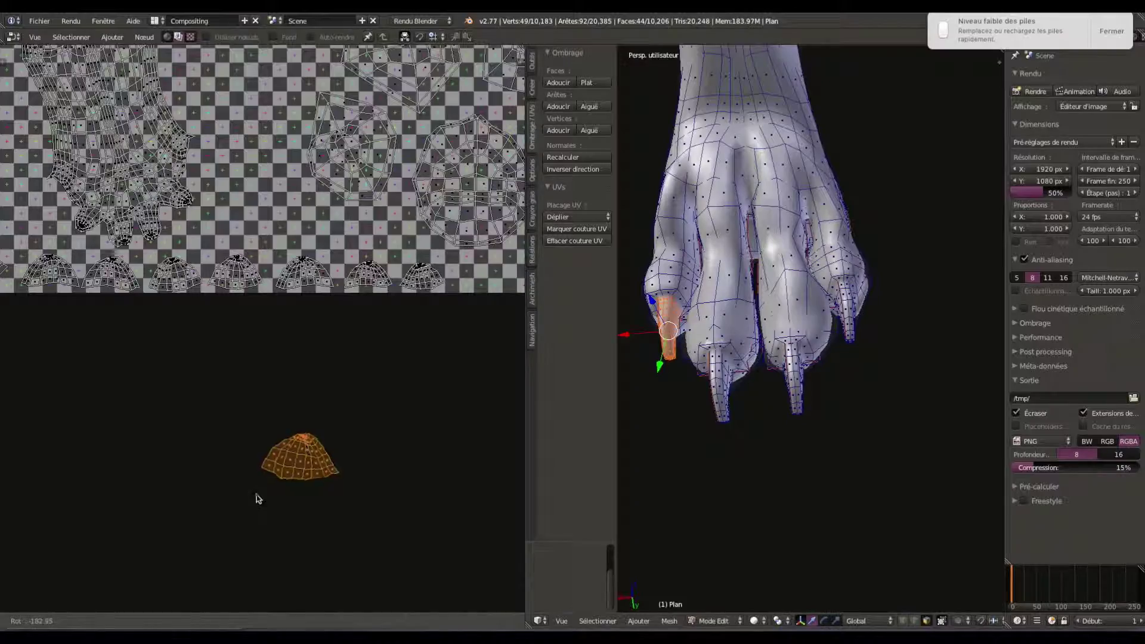
key("s")
left_click(36, 285)
scroll(238, 239, "down", 5)
Orbit to the front paw and select the claw and dewclaw geometry.
scroll(775, 239, "down", 4)
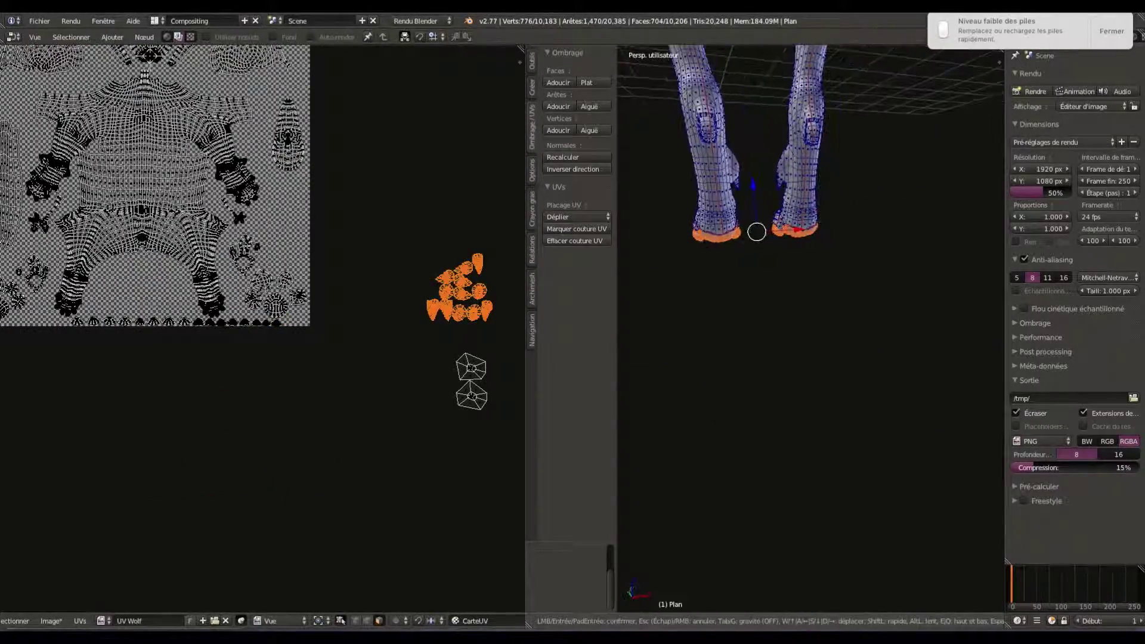
key("c")
scroll(775, 358, "up", 4)
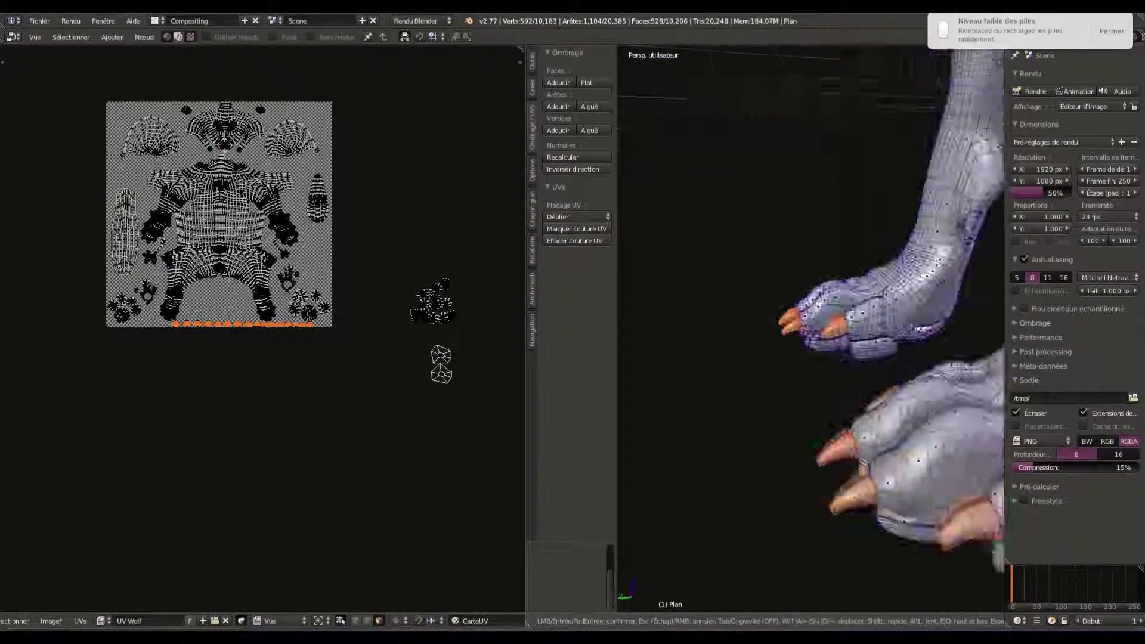
middle_click_drag(775, 358, 715, 268)
right_click(739, 250)
key("ctrl+l")
right_click(725, 170)
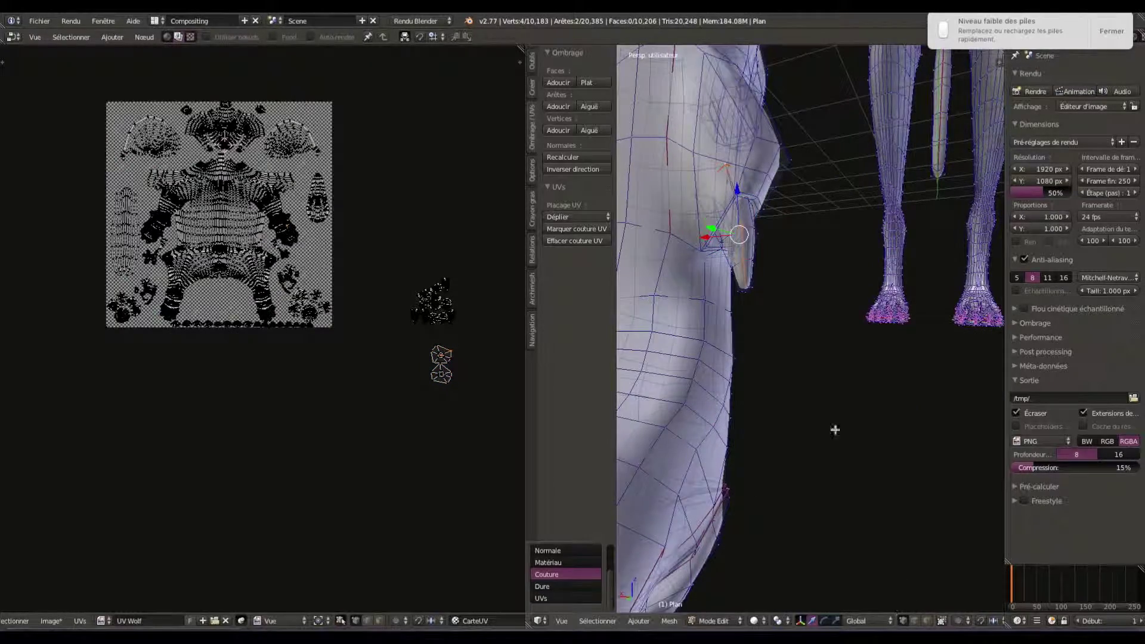
key("shift+f")
Select the whole dewclaw in face mode and scale its island into the bottom-left corner.
left_click(925, 621)
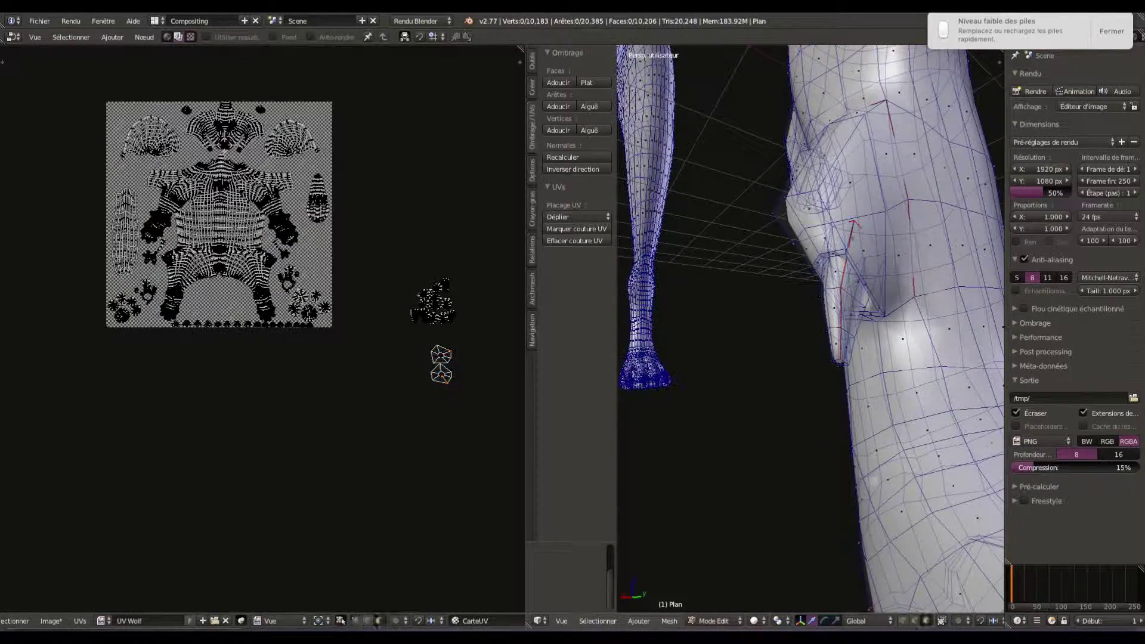
key("ctrl+l")
key("s")
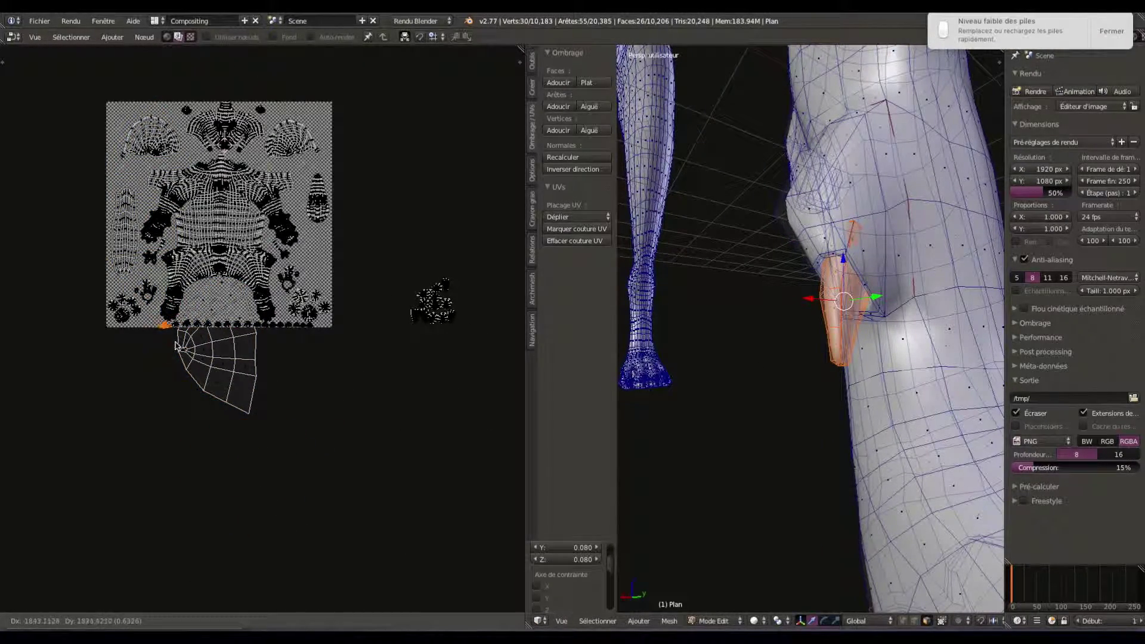
left_click(202, 379)
scroll(409, 338, "up", 3)
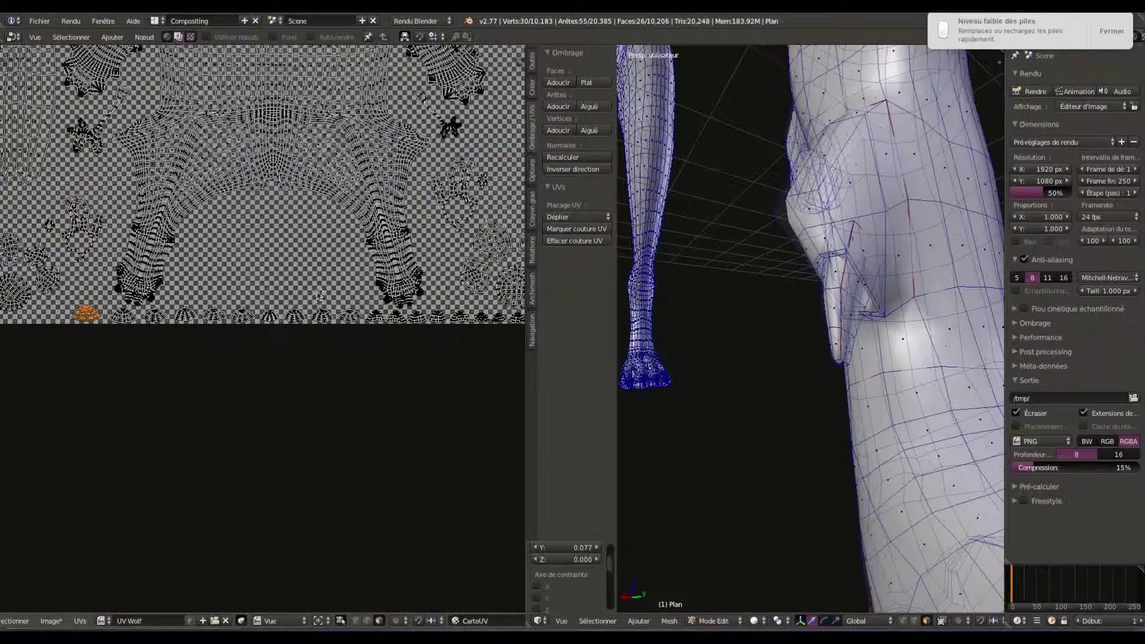
scroll(409, 339, "down", 1)
Circle-select the bottom row of UV islands, reposition it, and frame the selection.
key("c")
left_click_drag(365, 370, 179, 371)
key("Escape")
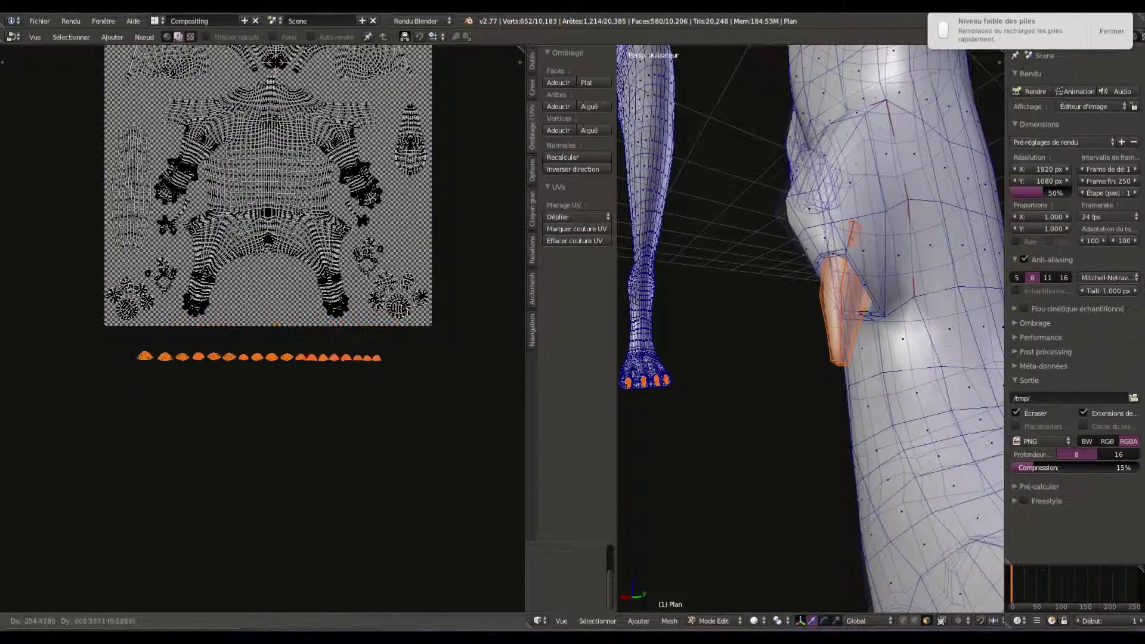
left_click(416, 280)
key("KP_Decimal")
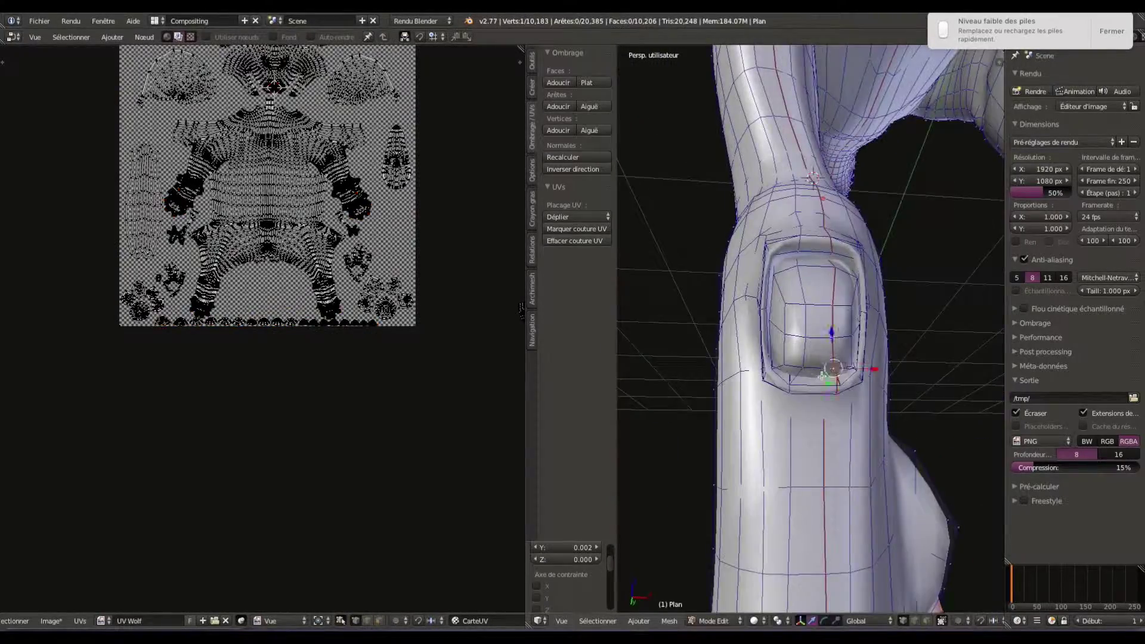
Unwrap both back-leg pads, shrink the islands and place one pad onto the texture.
middle_click_drag(851, 274, 766, 317)
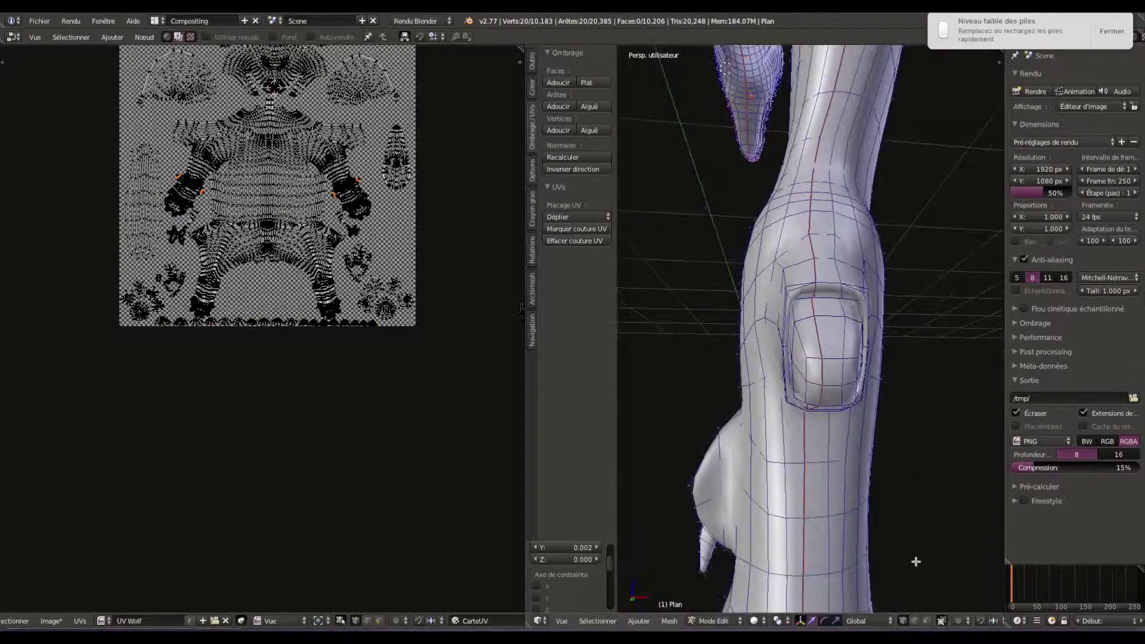
key("ctrl+l")
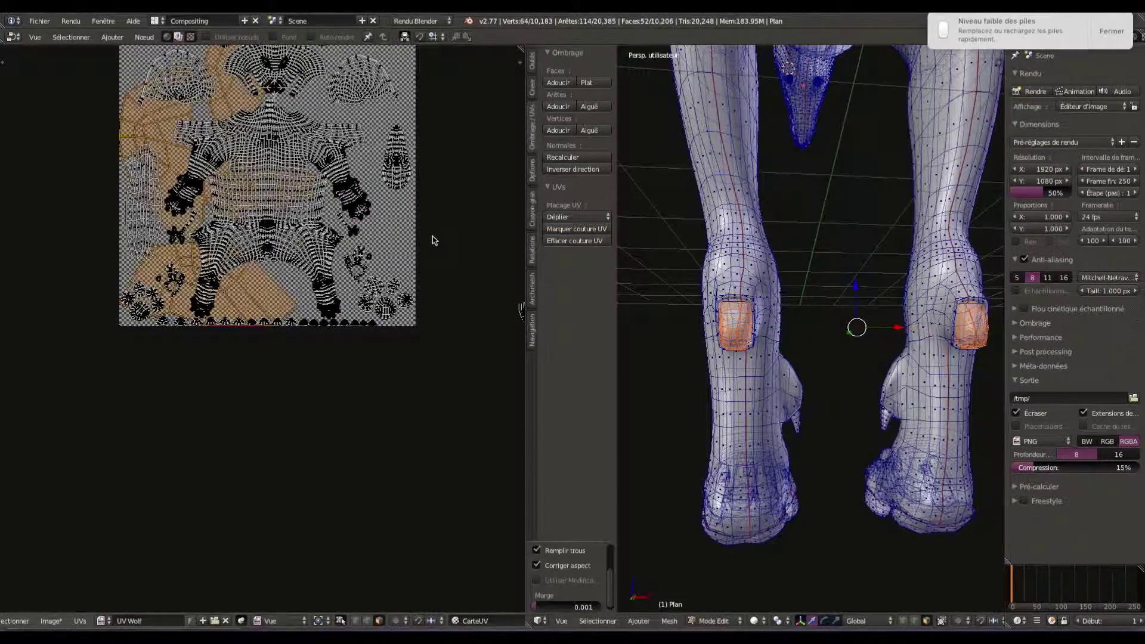
scroll(441, 401, "up", 4)
key("ctrl+z")
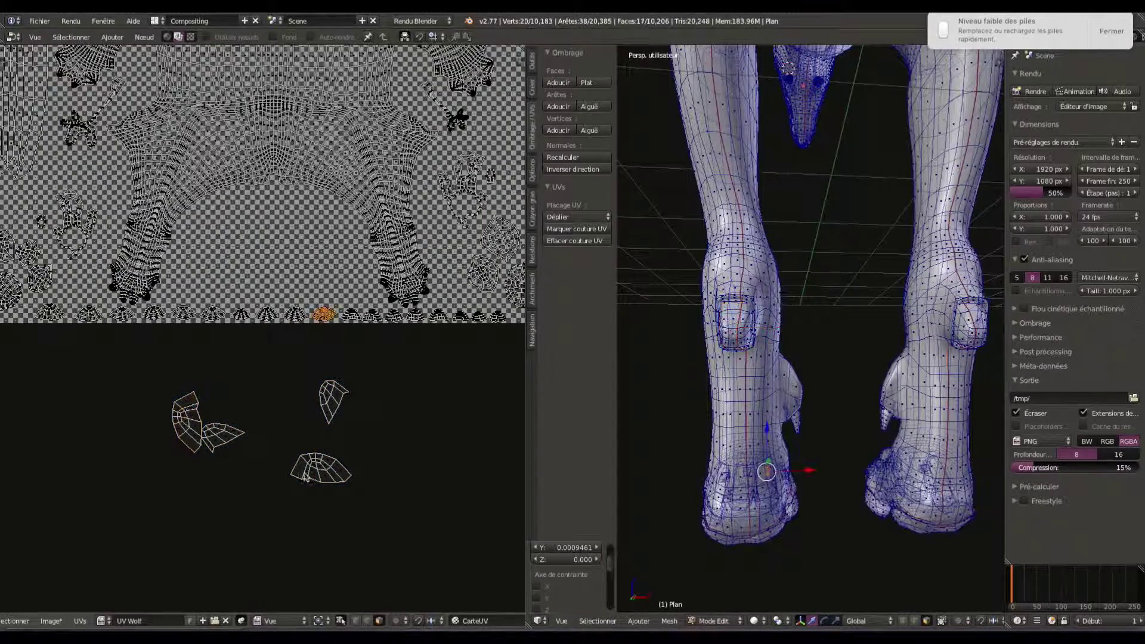
middle_click_drag(285, 468, 201, 502)
key("g")
left_click(344, 374)
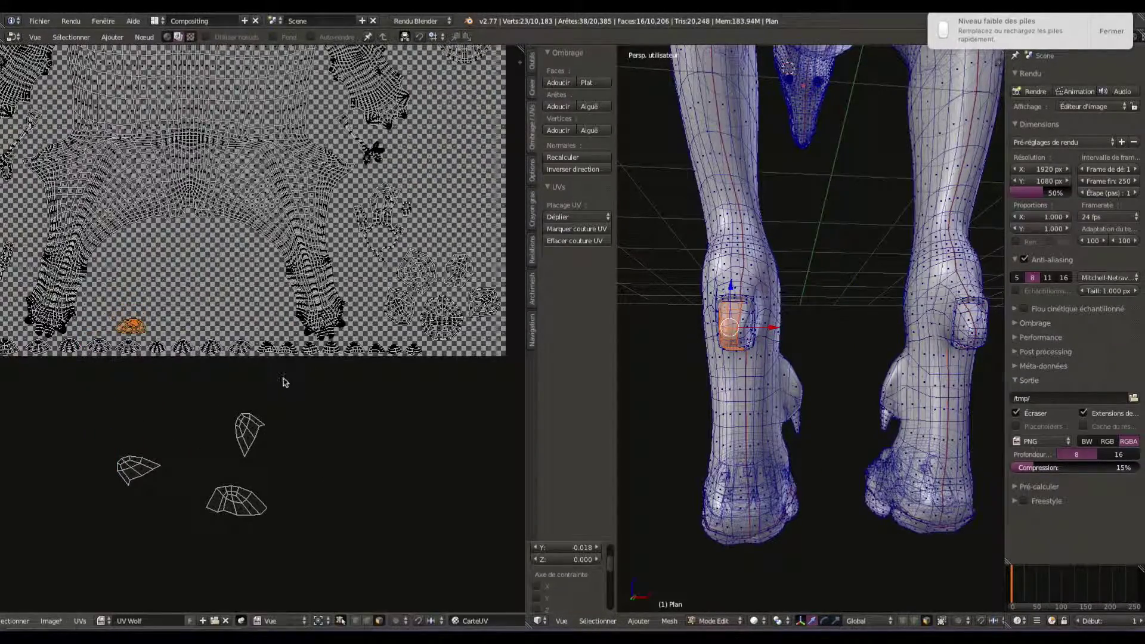
Move the other knee-pad islands onto the texture, then select the heel faces.
right_click(139, 470)
key("g")
left_click(374, 409)
right_click(247, 434)
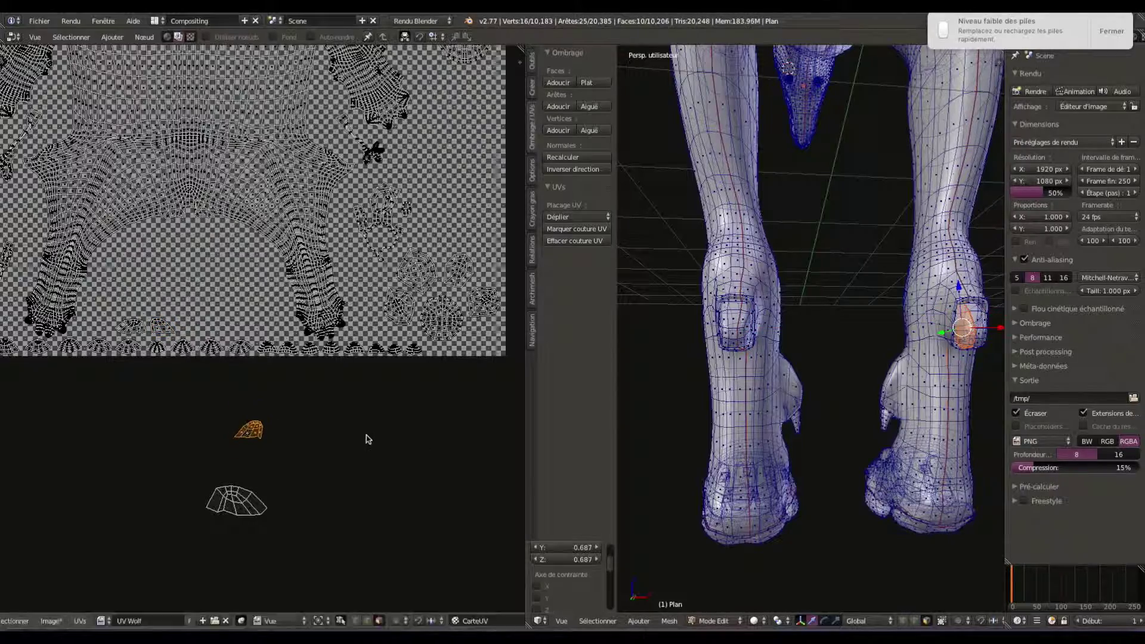
key("g")
left_click(291, 332)
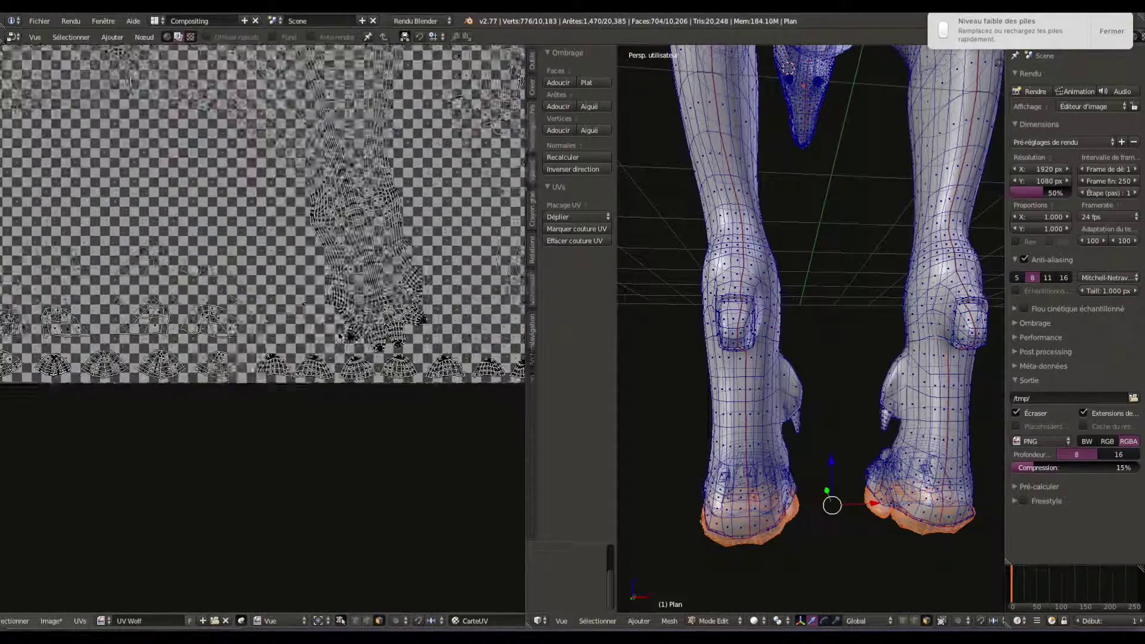
right_click(767, 474)
key("Home")
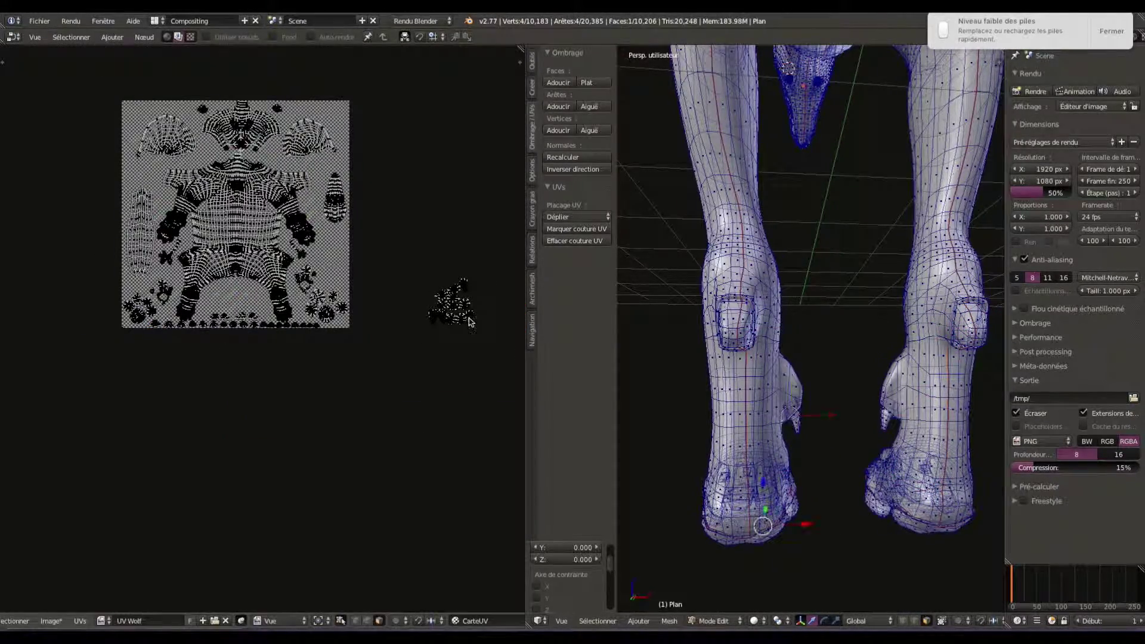